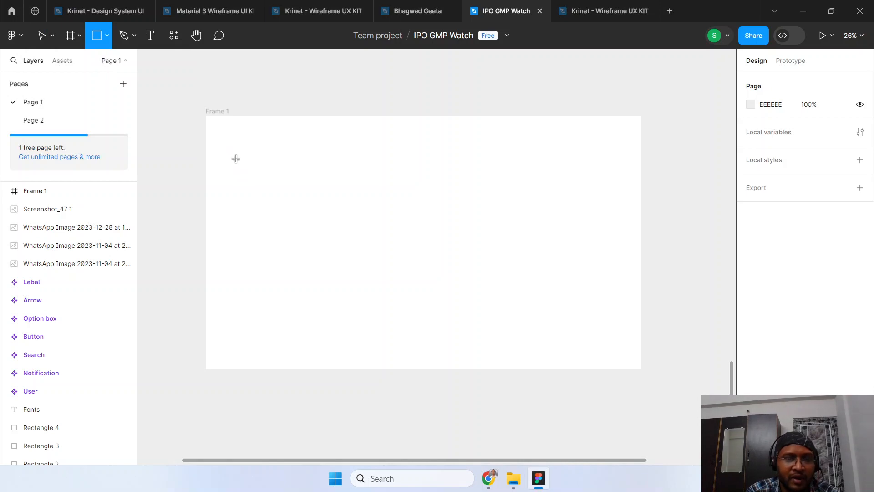
- Draw a rectangle about 1084 × 1319 in the left part of Frame 1, with no fill and a black stroke of 3
drag(230, 142, 393, 342)
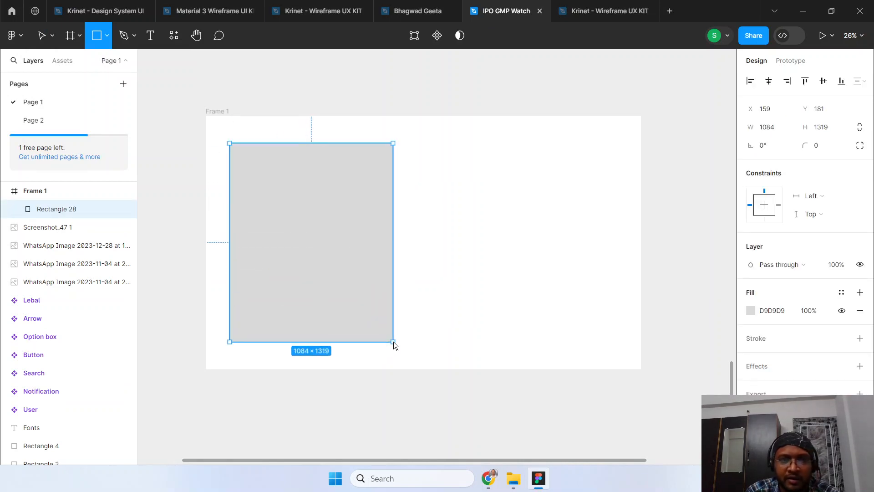
click(859, 339)
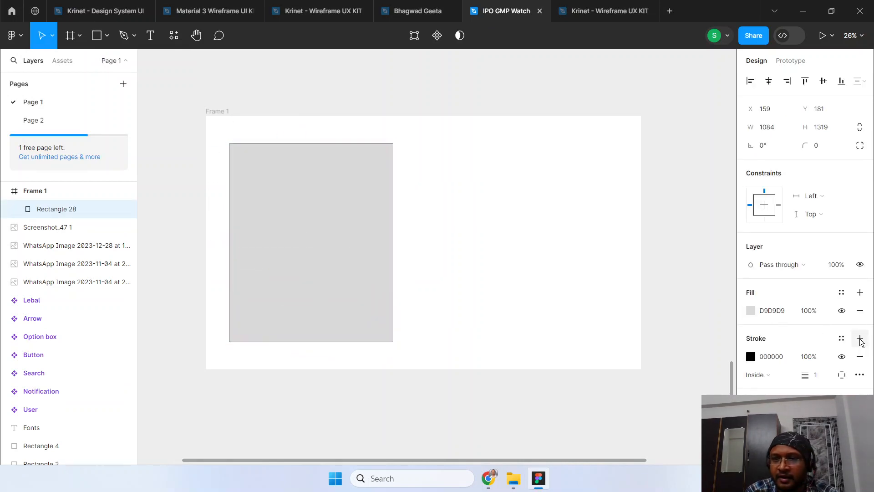
click(820, 377)
text(3)
key(Return)
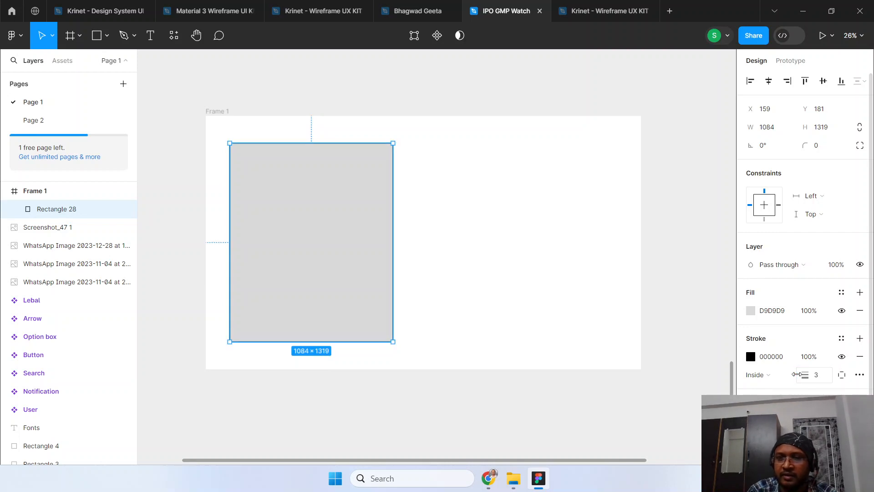
click(860, 310)
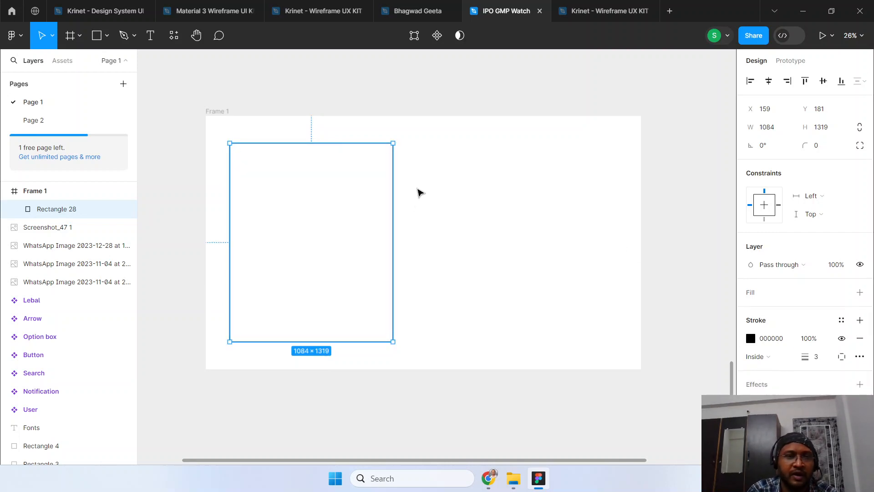
click(336, 102)
- Draw a rectangle about 940 × 182 inside the top of the panel outline and set its fill to F0F0F0
click(107, 37)
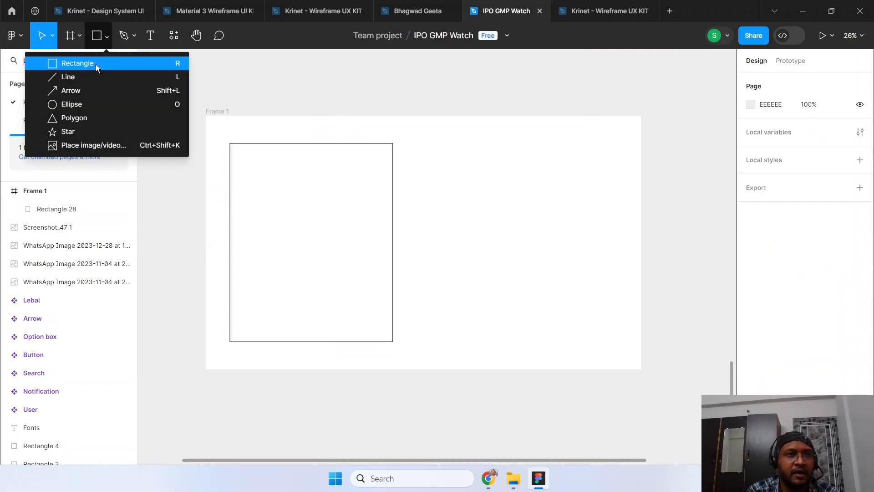
click(96, 64)
drag(241, 155, 384, 179)
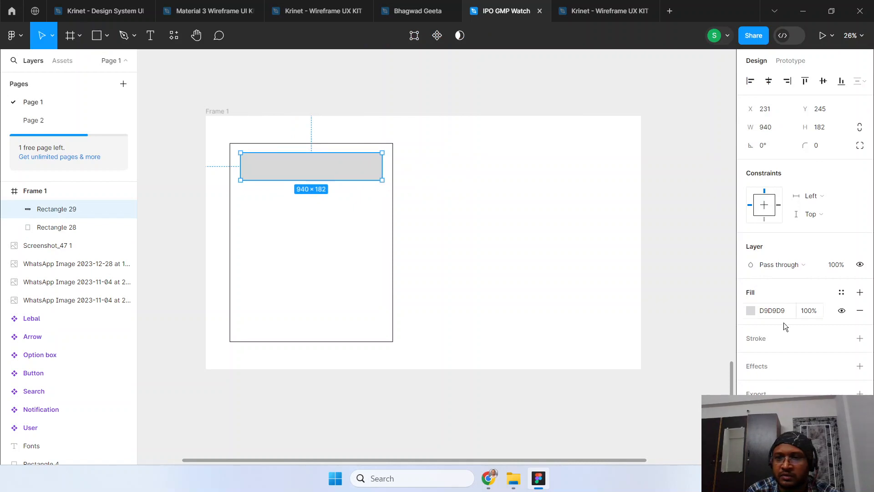
click(751, 311)
drag(612, 189, 595, 182)
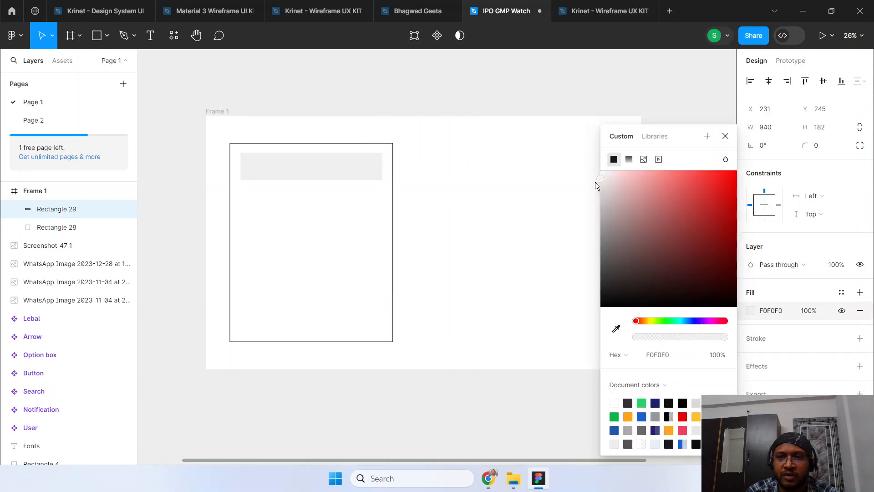
- Add a black inside stroke of 1 to the light grey rectangle in the panel
click(754, 342)
click(484, 248)
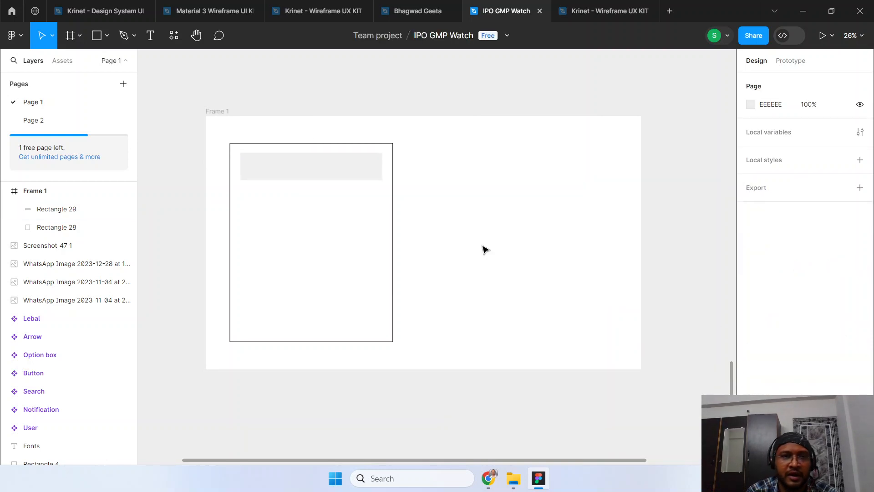
click(298, 174)
click(753, 342)
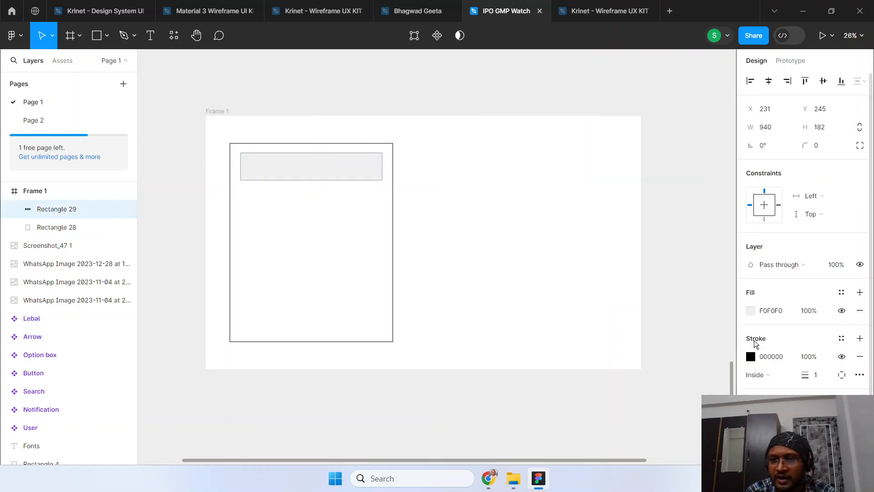
click(488, 246)
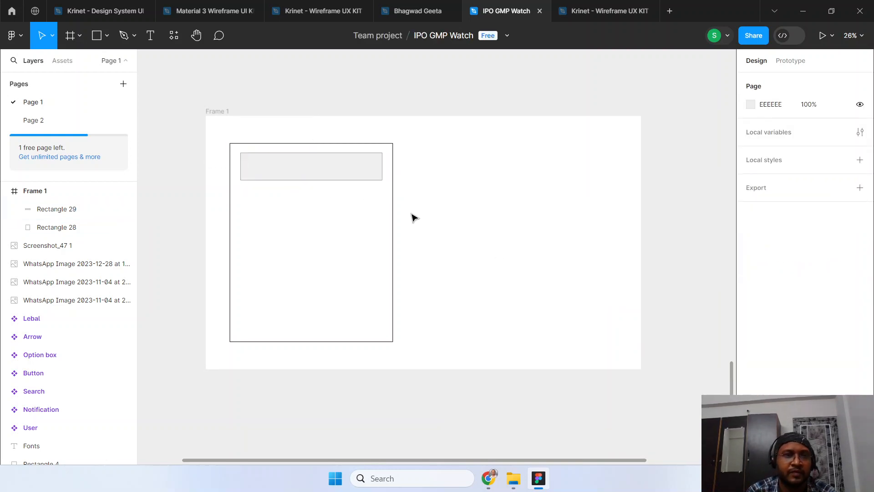
- Add the text "Search By Name" on the light grey rectangle
click(150, 36)
click(262, 168)
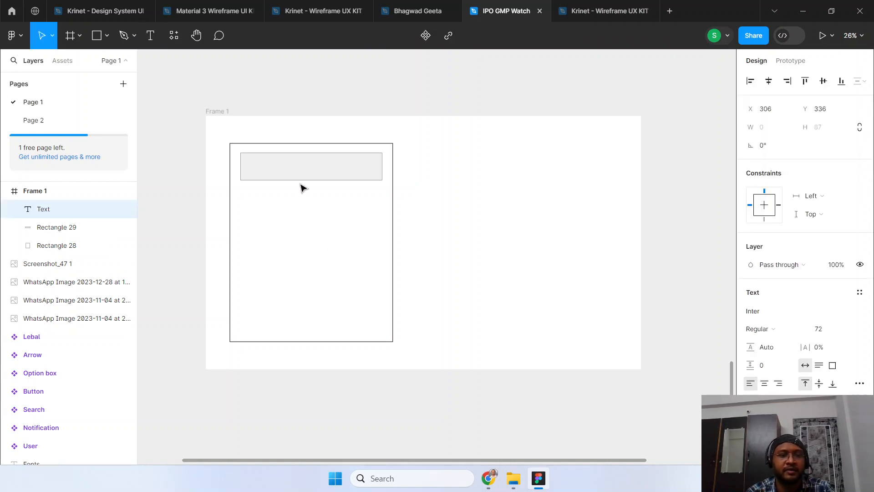
text(Search By Name)
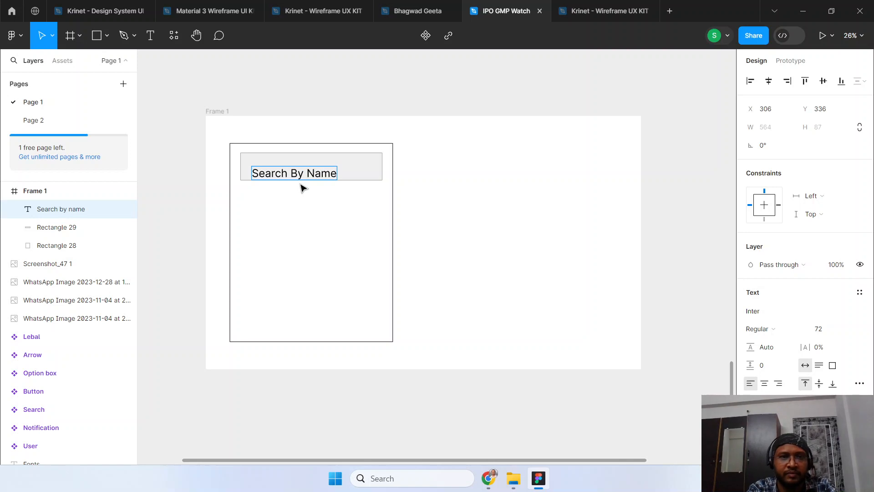
- Group the Search By Name text with its grey rectangle and rename the group "search box"
click(53, 232)
click(53, 245)
click(49, 230)
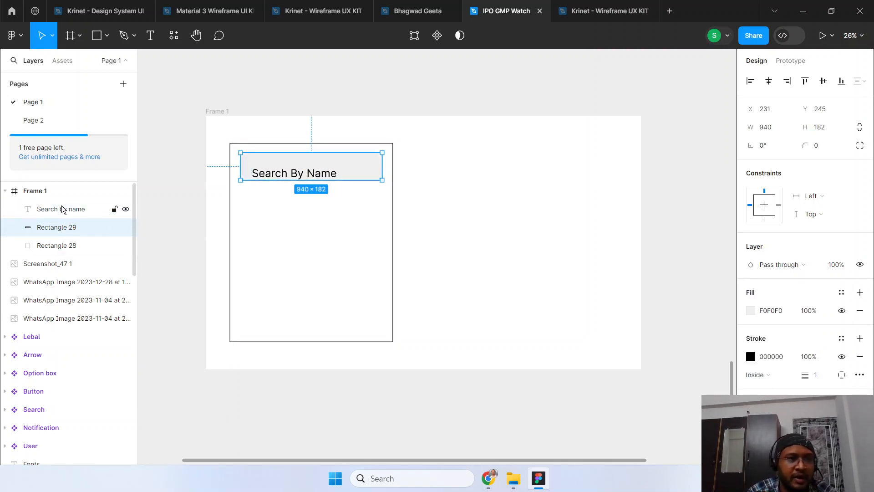
shift+click(64, 209)
key(ctrl+g)
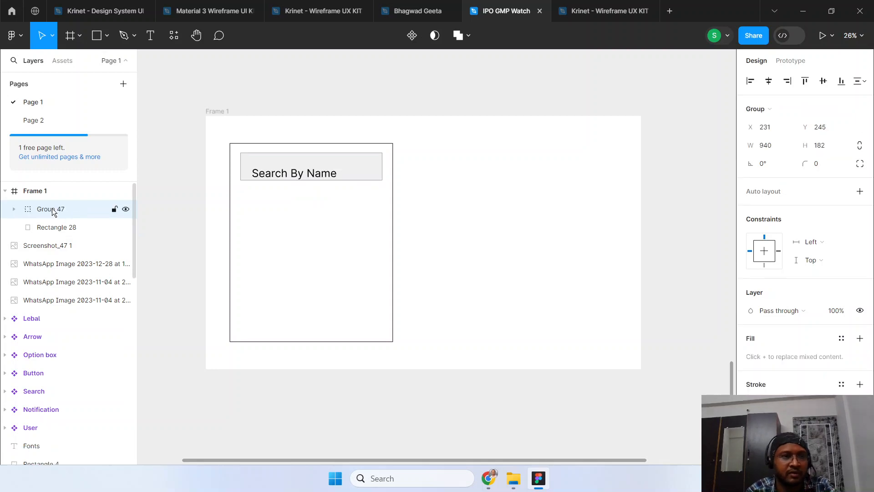
double_click(52, 208)
text(search box)
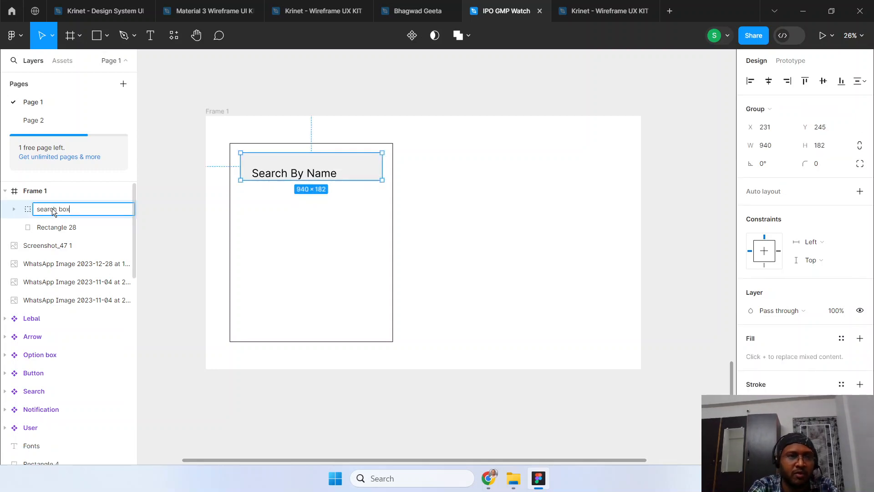
key(Return)
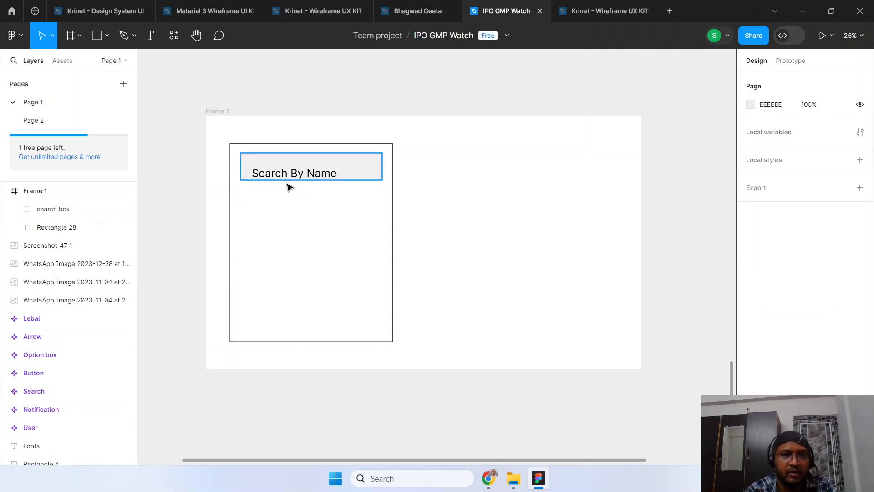
- Center the Search By Name text vertically within the grey rectangle of the search box
double_click(281, 178)
drag(281, 180, 282, 178)
click(69, 244)
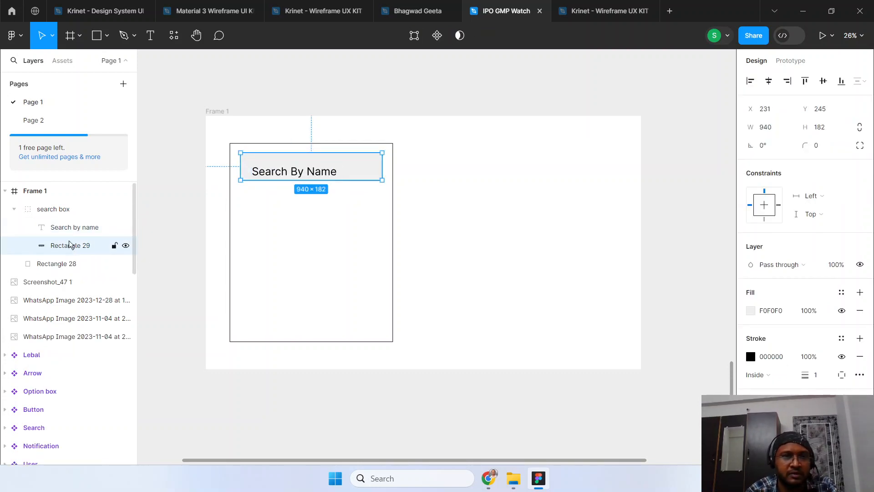
shift+click(68, 230)
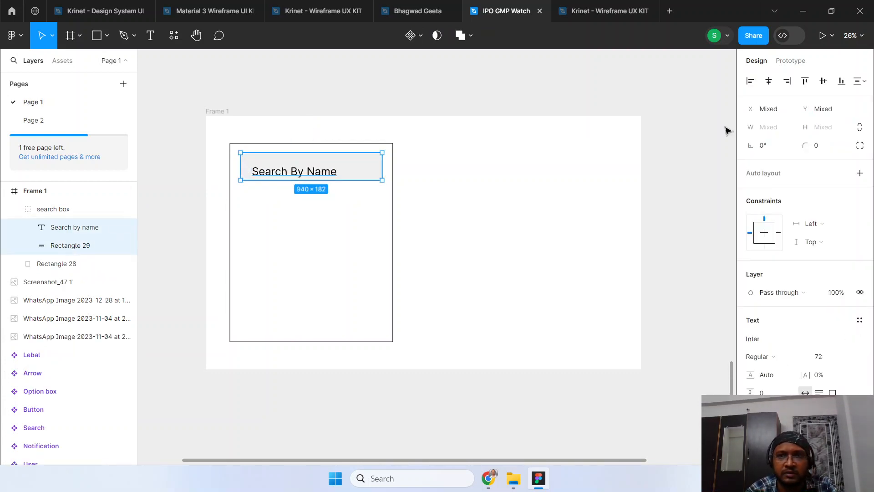
click(823, 84)
click(445, 211)
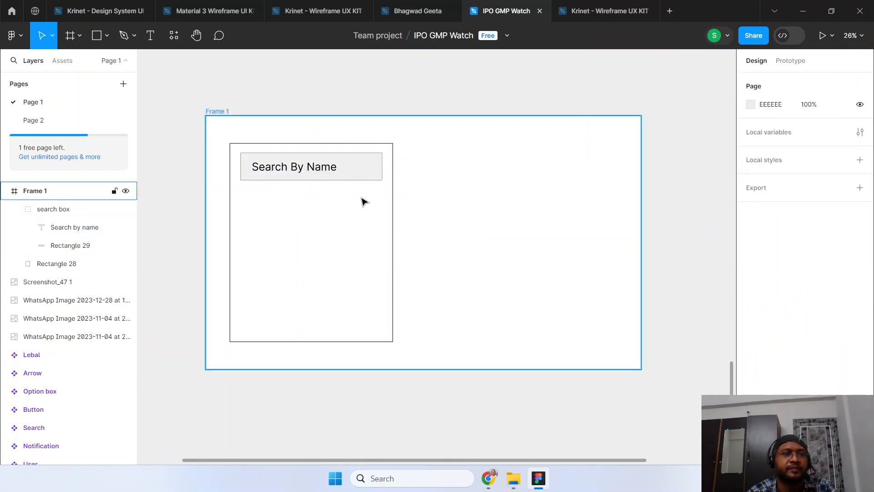
- Collapse the search box group and rename the outer panel rectangle "bg"
click(13, 208)
click(56, 213)
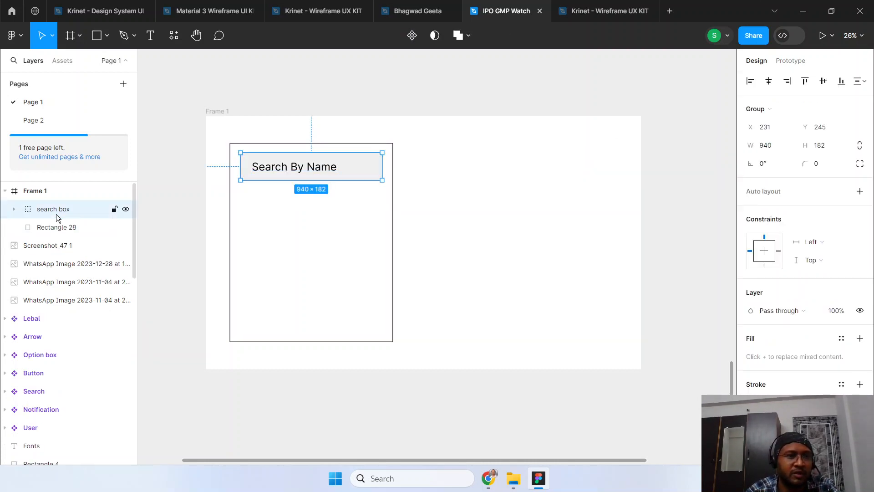
click(61, 228)
double_click(60, 228)
text(bg)
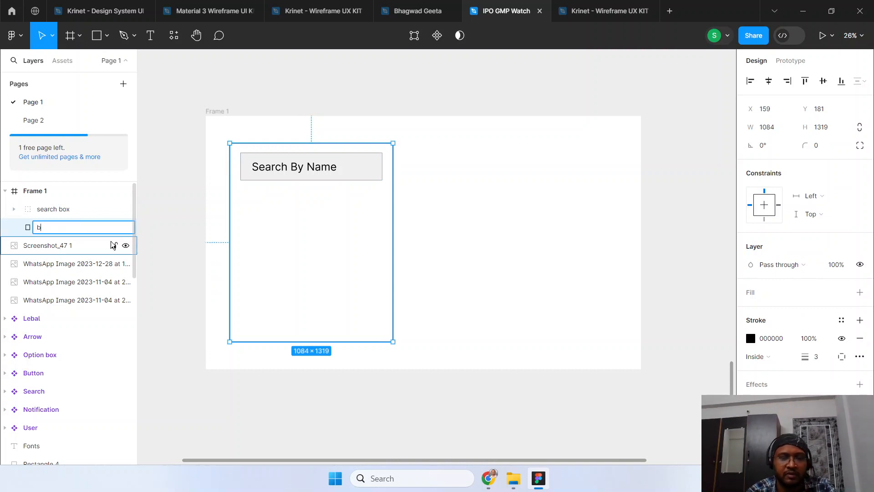
key(Return)
- Draw a square about 117 × 117 below the left end of the search box as a checkbox
click(53, 209)
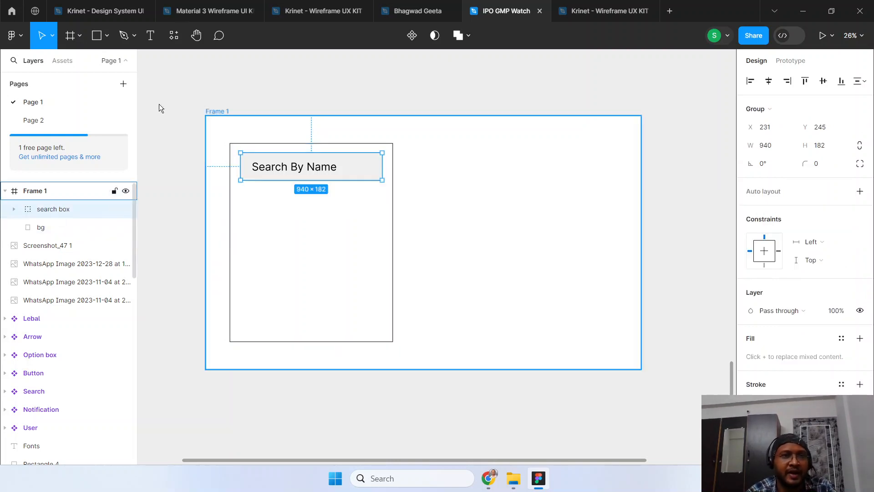
click(107, 36)
click(90, 58)
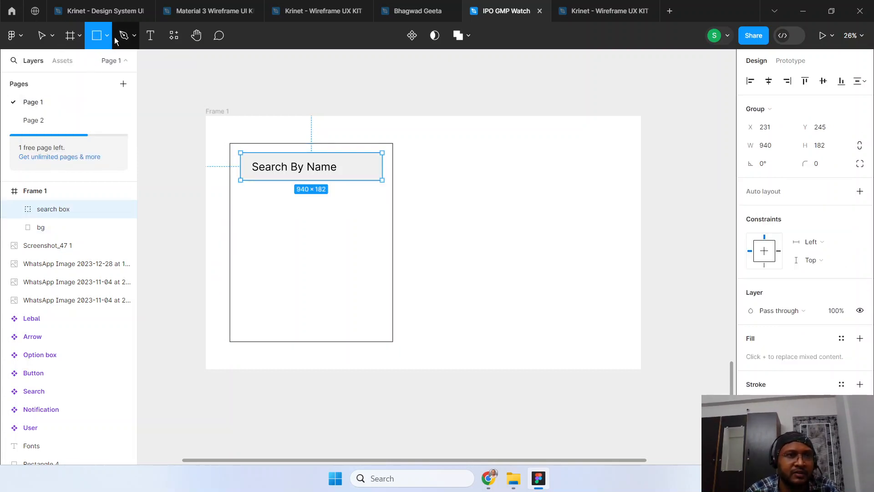
click(96, 44)
click(94, 62)
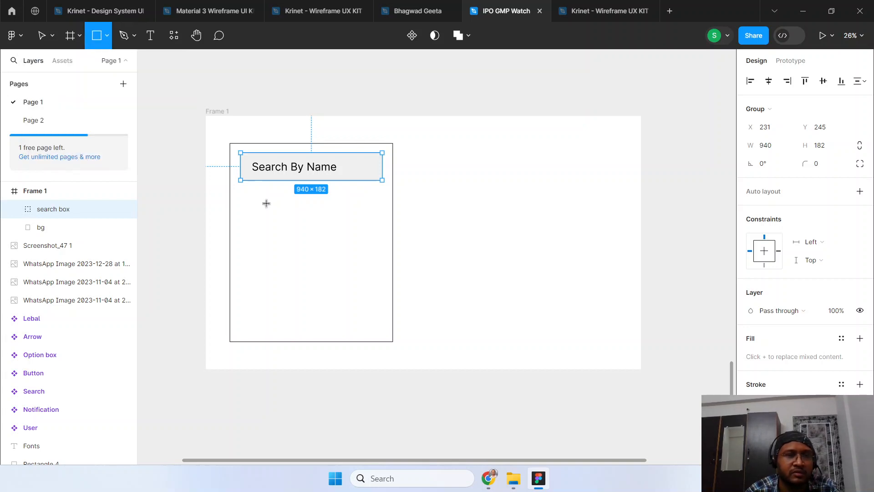
drag(243, 201, 261, 217)
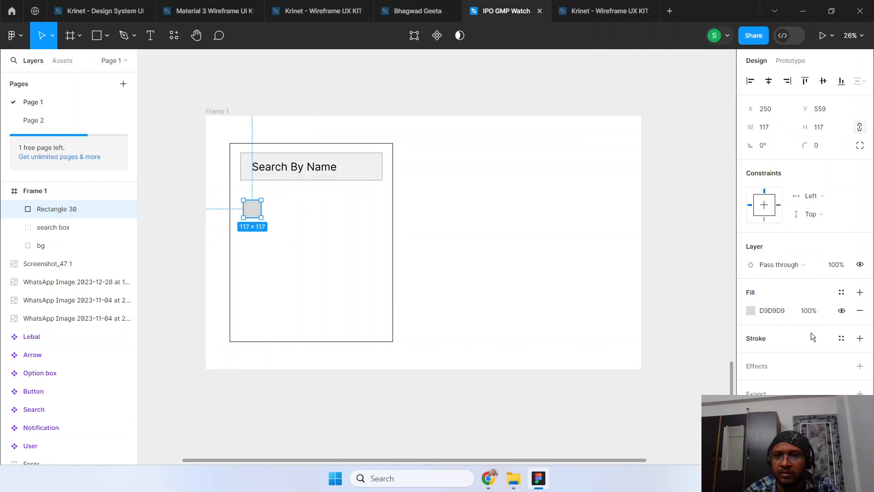
- Remove the checkbox square's fill and give it a black stroke of 3
click(860, 311)
click(859, 320)
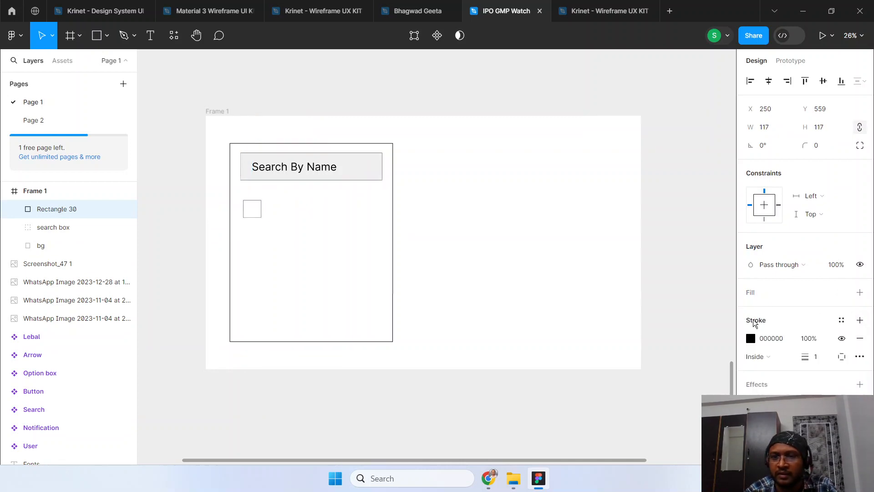
click(823, 358)
text(3)
key(Return)
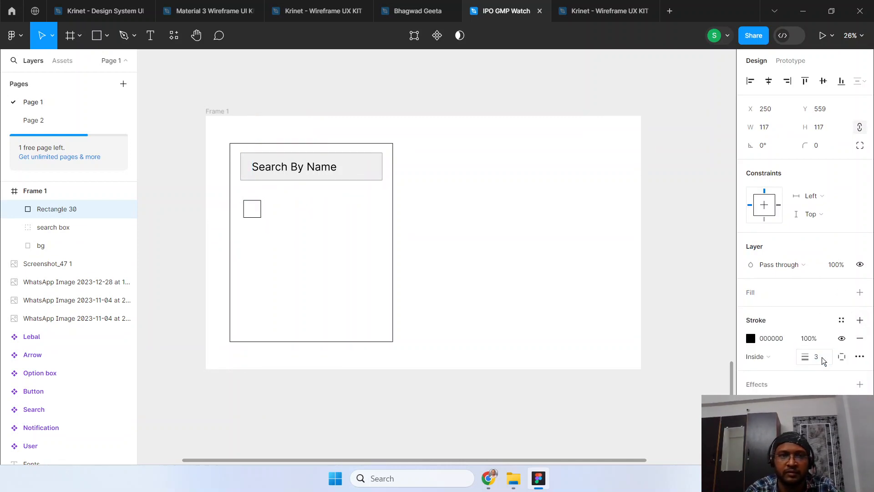
click(524, 257)
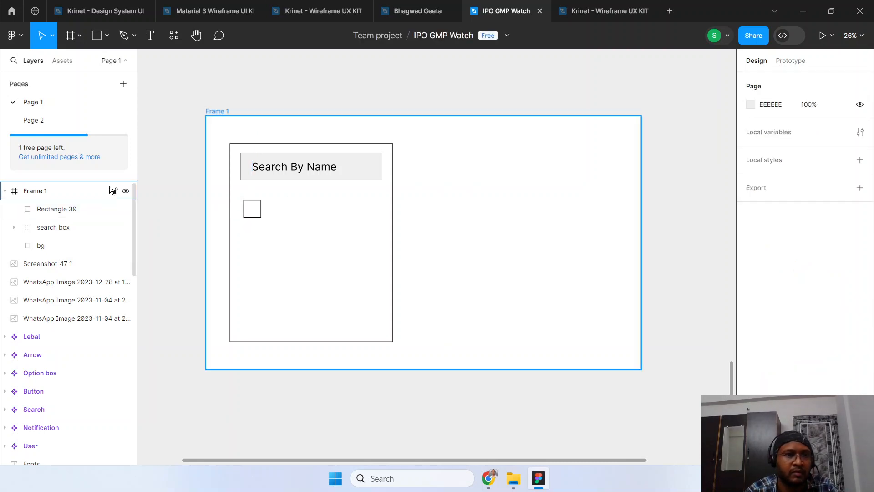
- Add the text "Item 1" and place it just right of the checkbox square, vertically centered on it
click(148, 41)
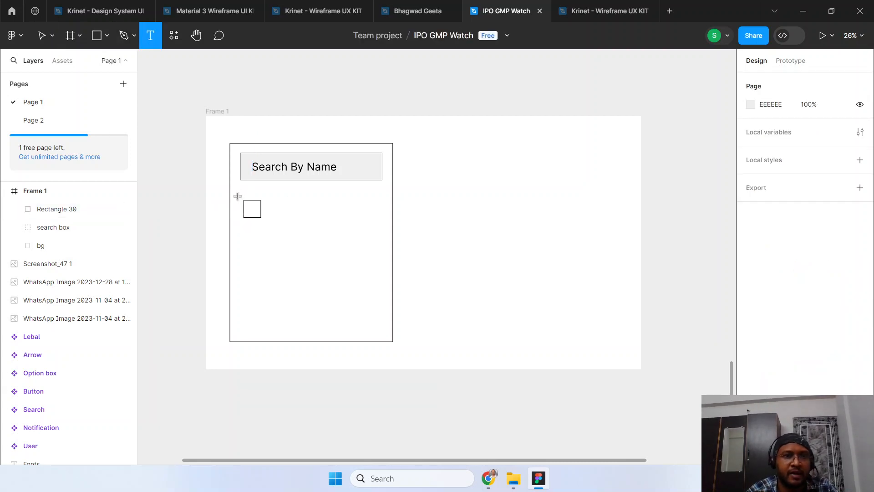
click(272, 208)
text(Item)
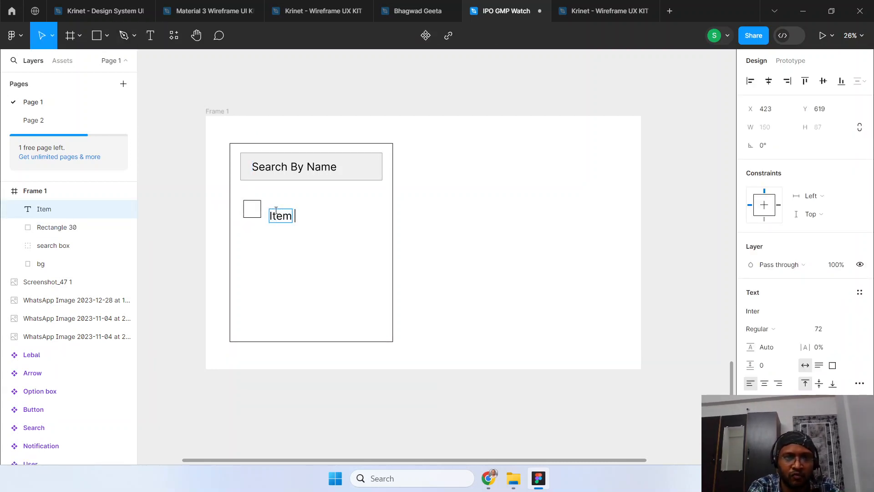
text( 1)
key(Escape)
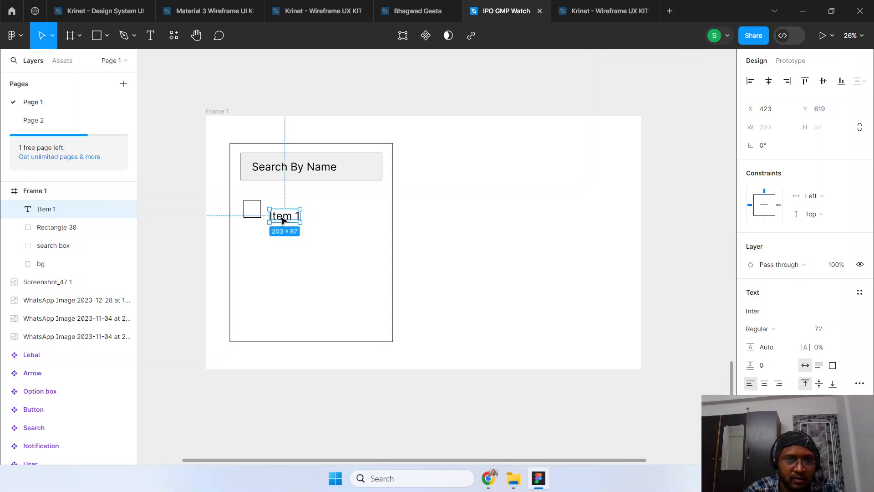
drag(286, 222, 283, 219)
- Group the checkbox square with its Item 1 label and nest that group inside a second group
click(51, 227)
shift+click(55, 208)
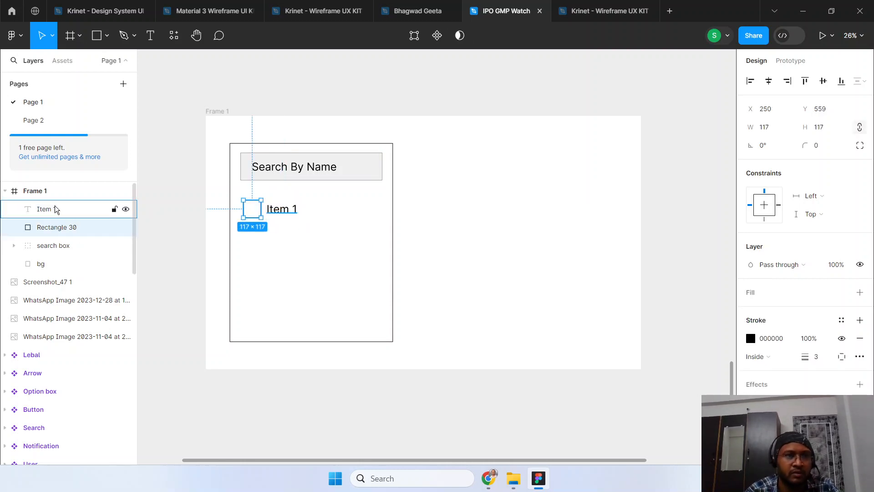
key(ctrl+g)
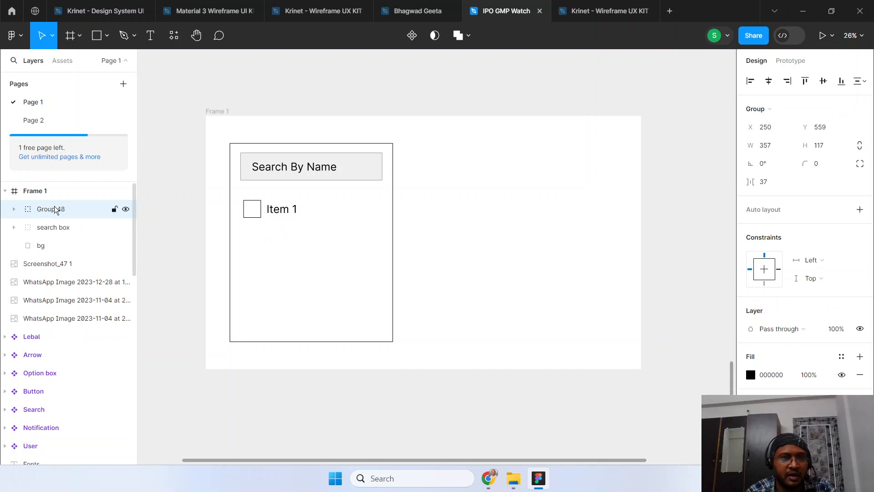
- Duplicate the inner Item 1 checkbox group down the panel to make a column of five rows
click(14, 209)
click(69, 227)
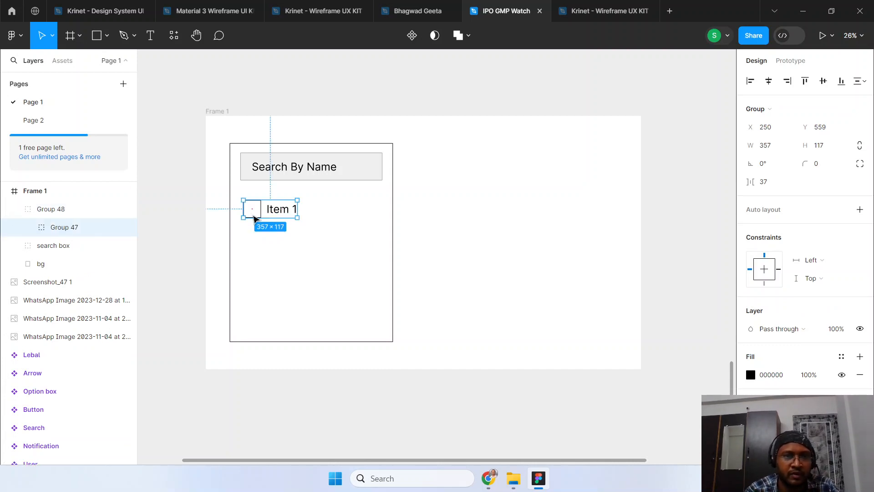
key(alt)
drag(256, 214, 259, 326)
click(458, 290)
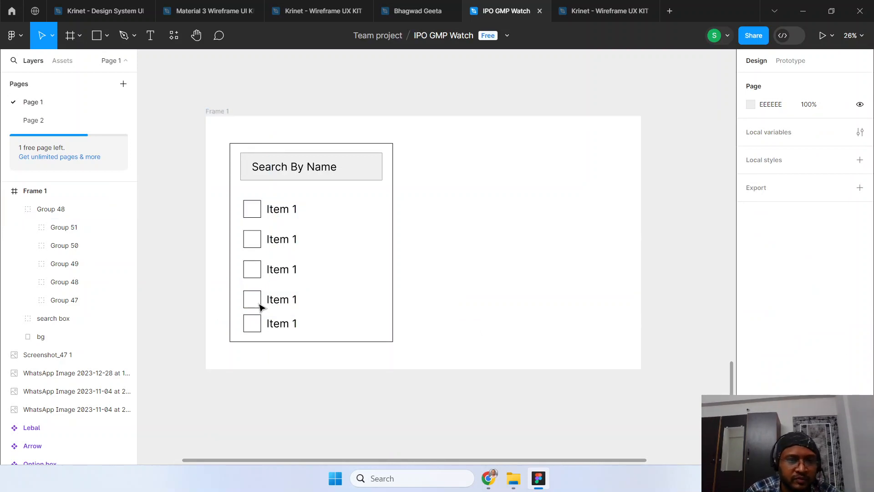
- Distribute the five Item 1 checkbox groups with equal vertical spacing
click(71, 300)
shift+click(94, 227)
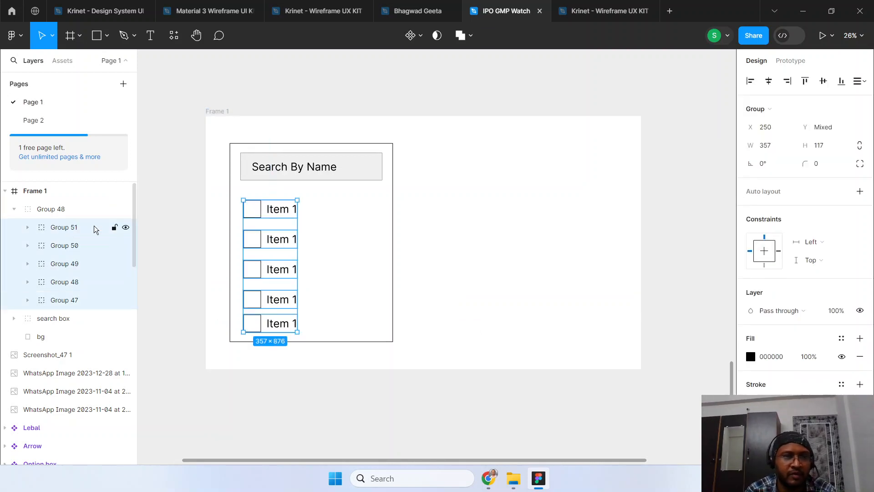
click(857, 81)
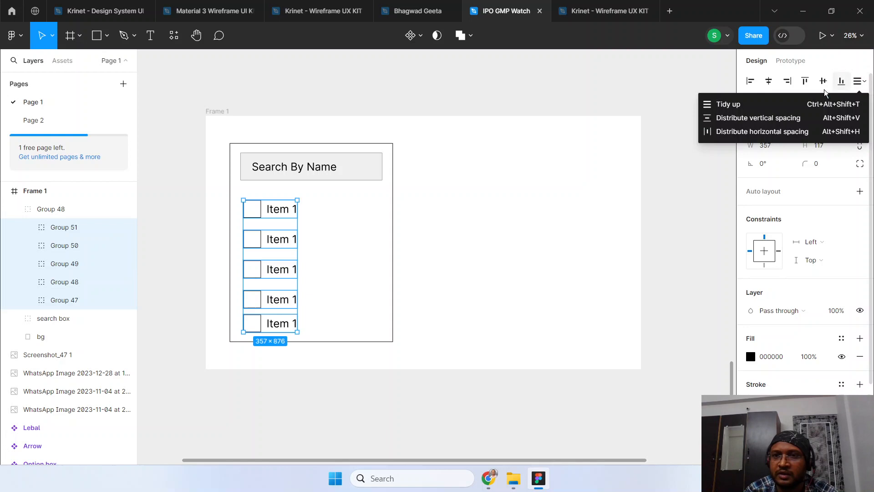
click(756, 116)
click(466, 241)
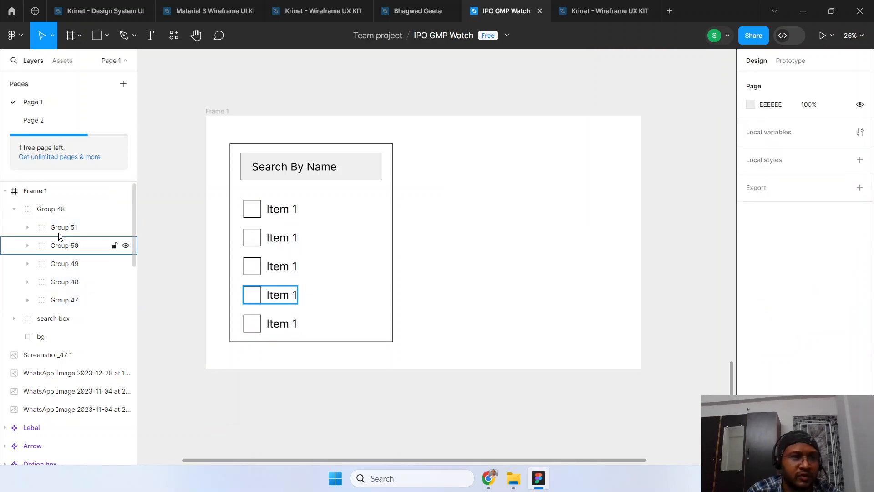
- Rename the outer group holding the five checkbox rows as List
click(49, 211)
click(15, 210)
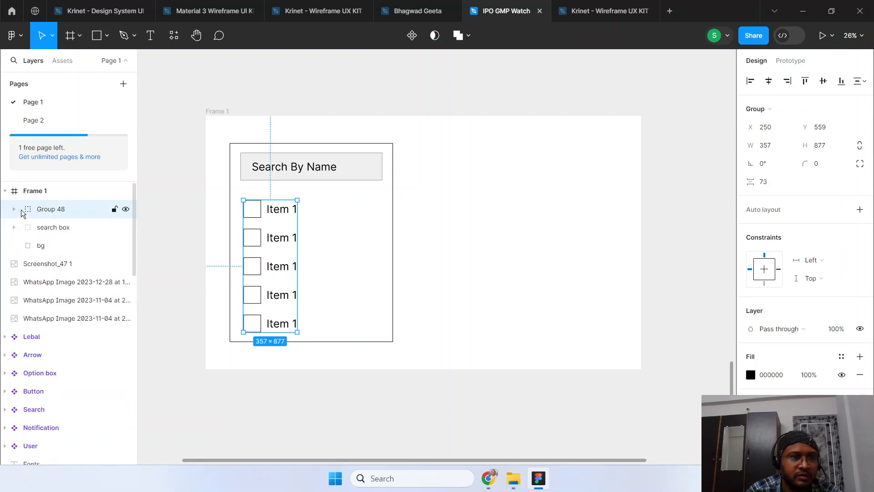
double_click(48, 210)
text(List)
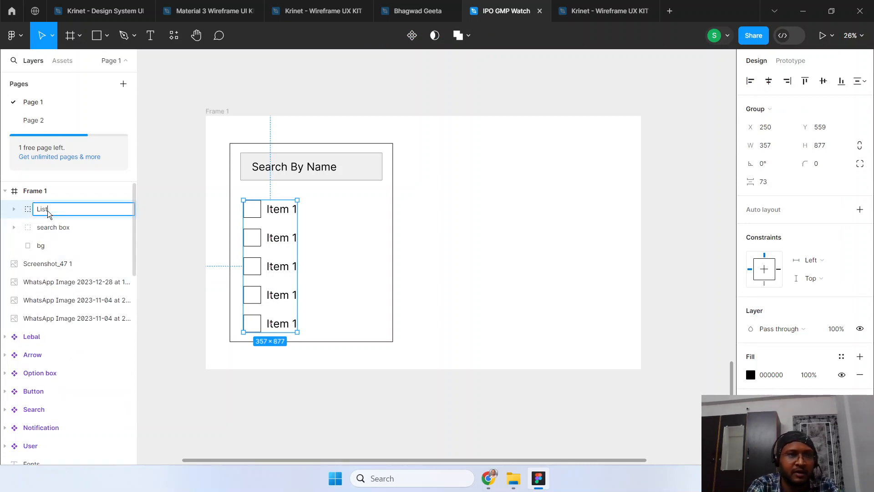
key(Return)
- Group the bg, search box and List layers together in Frame 1
click(54, 246)
shift+click(57, 227)
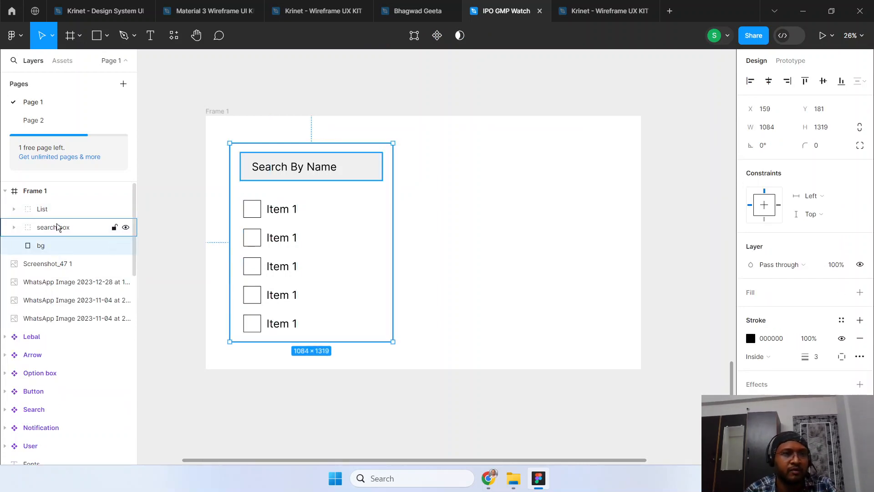
shift+click(58, 214)
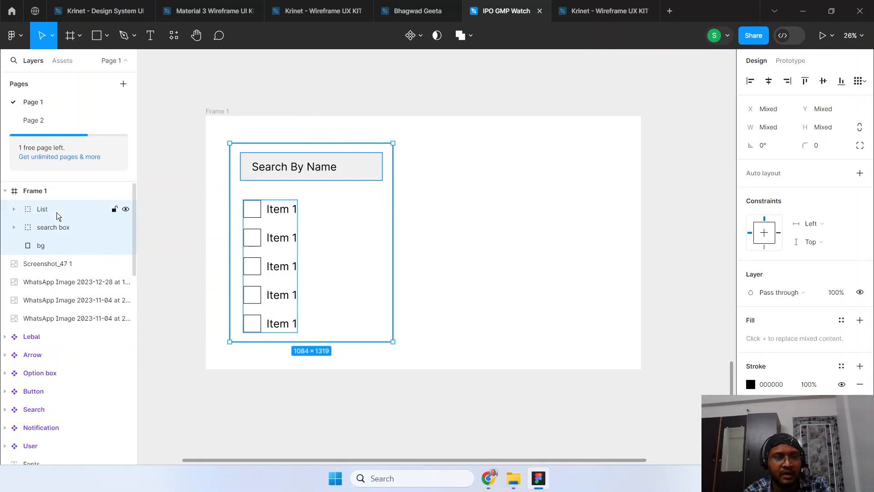
key(ctrl+g)
click(14, 208)
click(72, 264)
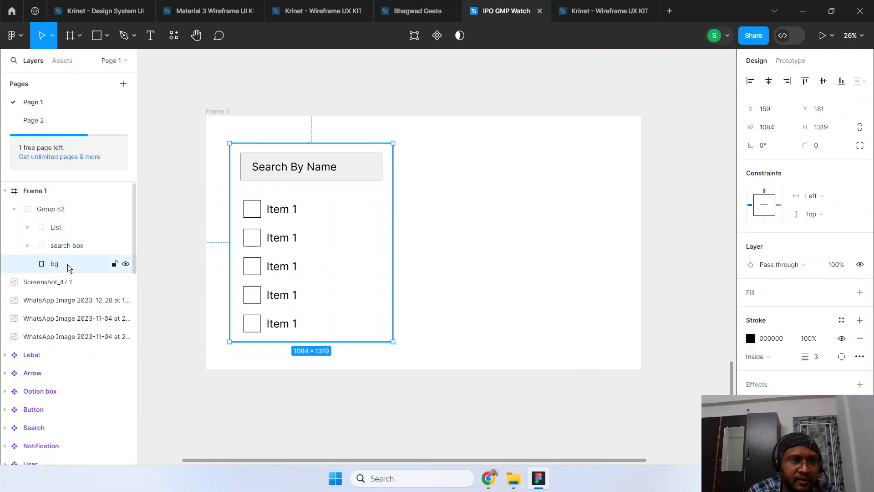
- Rename the group containing the whole panel as My component and convert it into a component
click(64, 211)
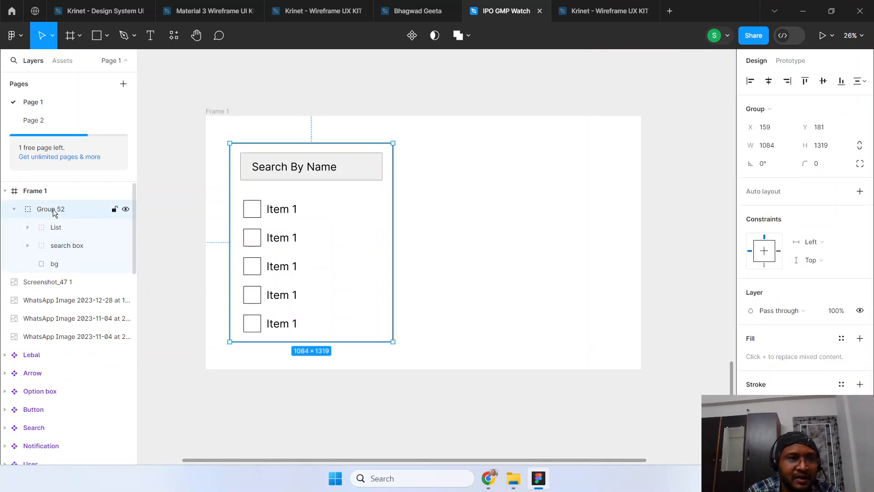
double_click(53, 209)
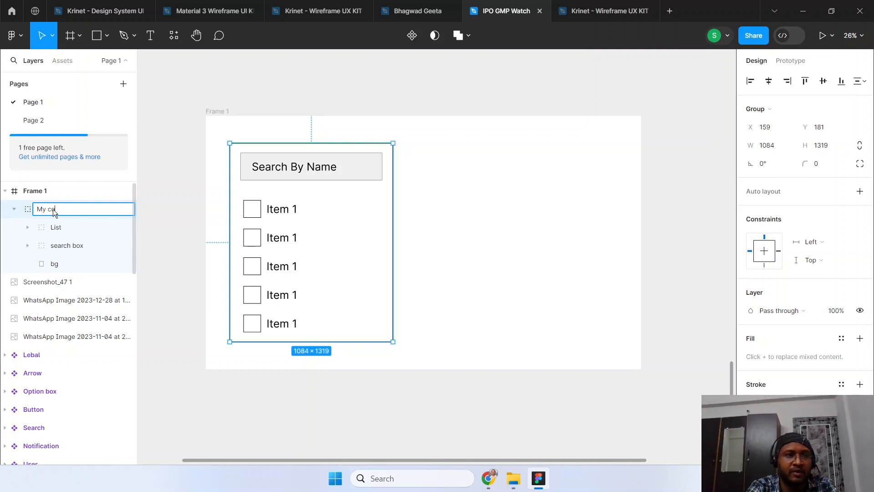
text(My component)
key(Return)
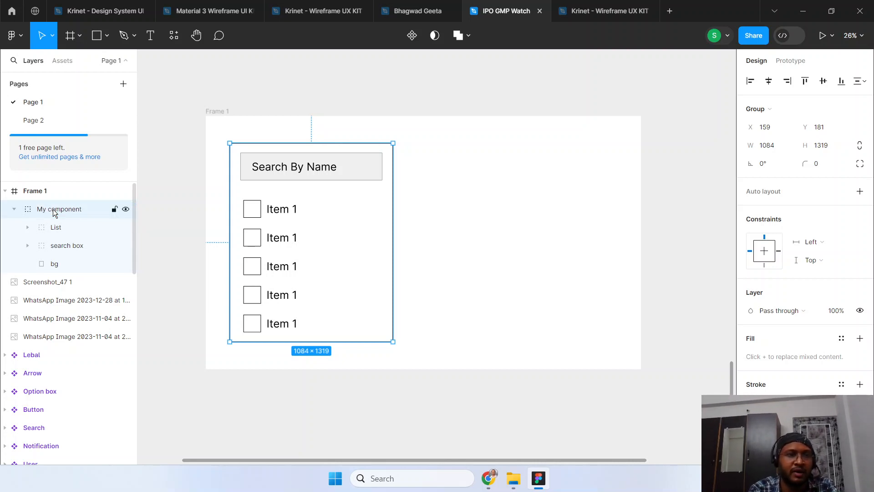
right_click(53, 212)
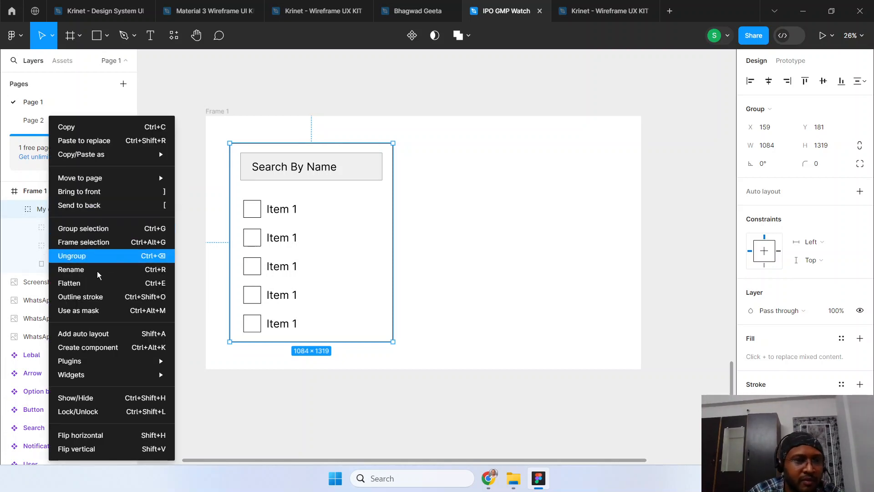
click(110, 349)
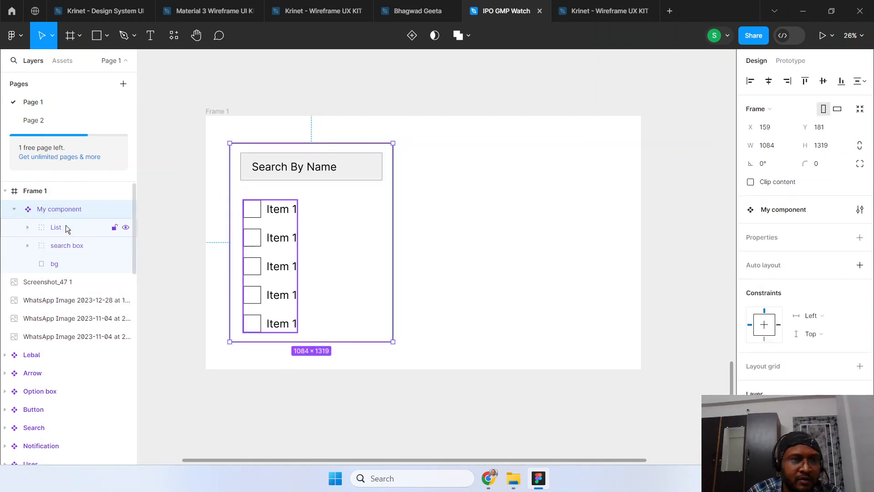
- Apply auto layout to the My component component
click(64, 263)
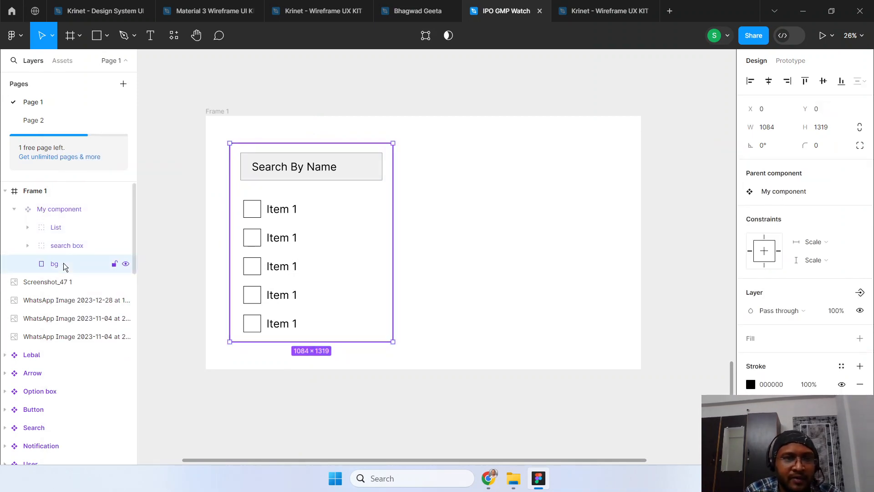
click(66, 211)
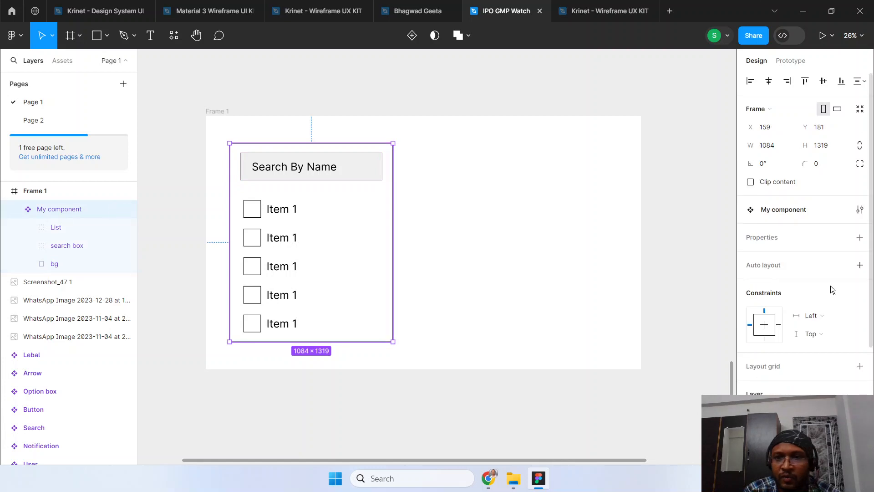
click(769, 264)
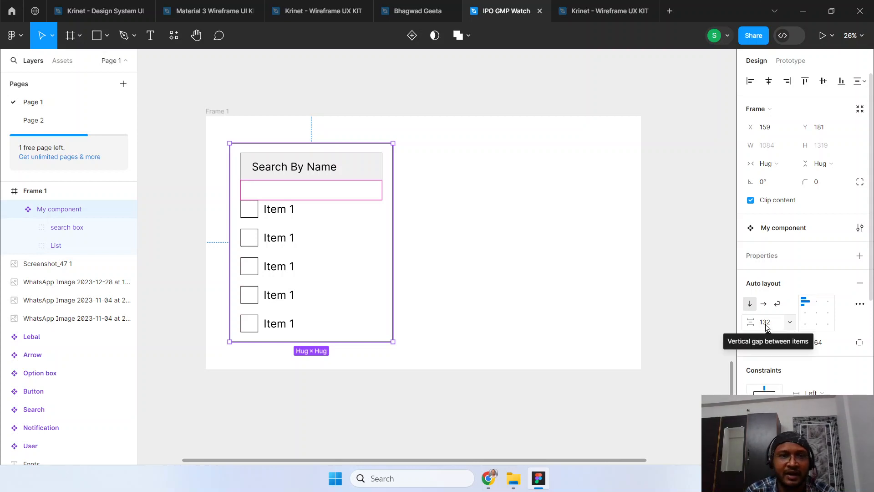
click(62, 230)
click(66, 246)
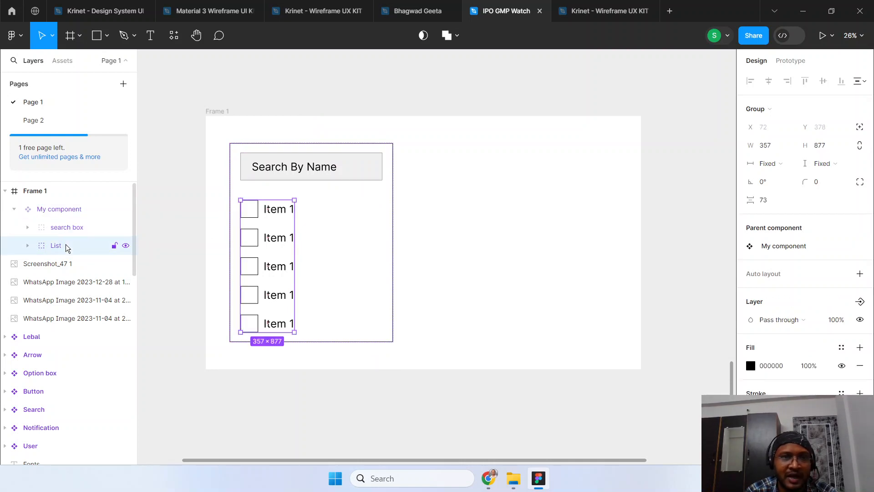
click(67, 231)
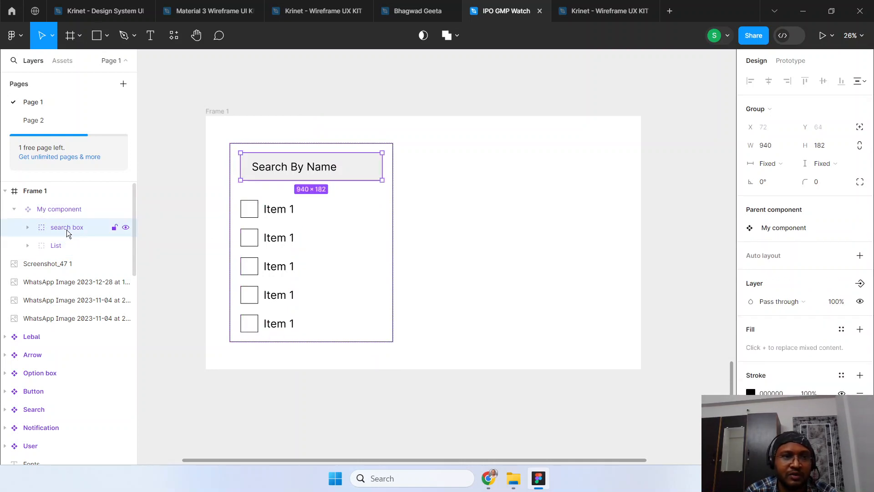
click(62, 249)
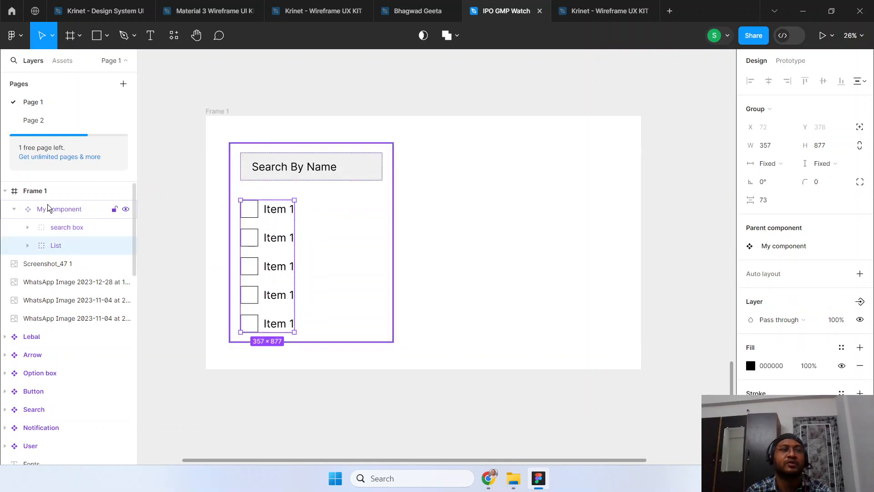
click(73, 209)
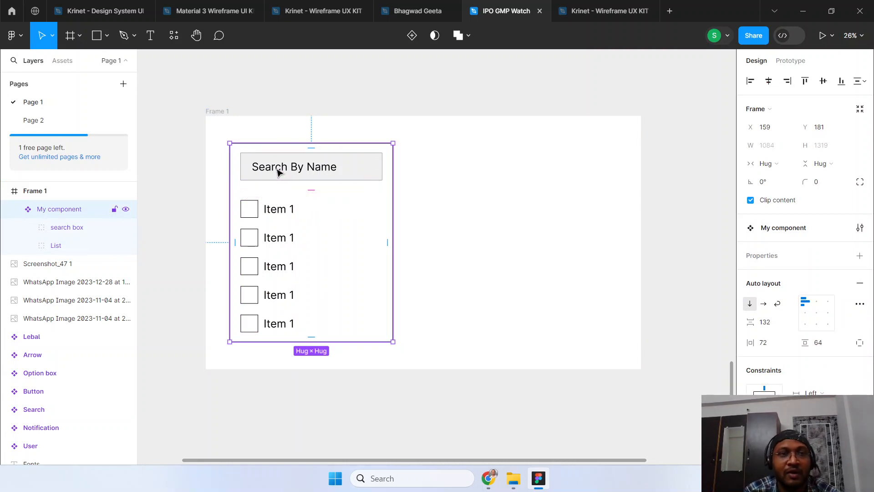
- Duplicate My component as an instance beside the original in Frame 1, at about X 1546, Y 191
click(325, 111)
click(273, 206)
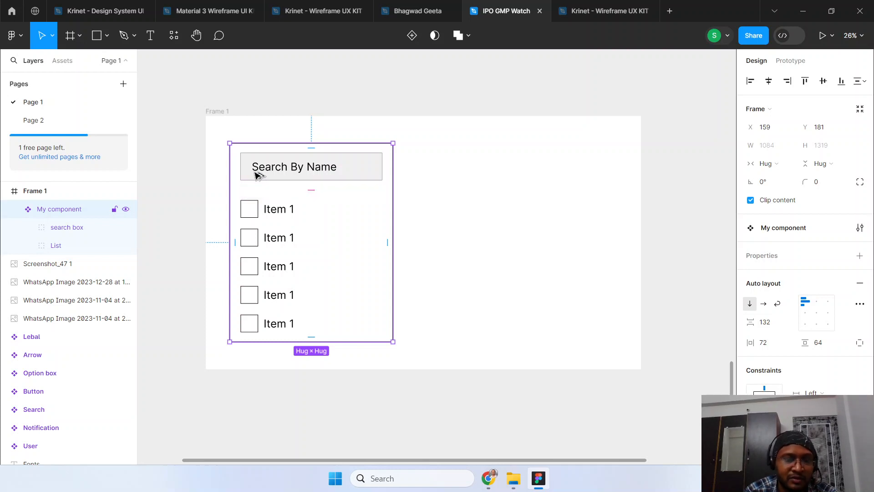
drag(256, 174, 464, 176)
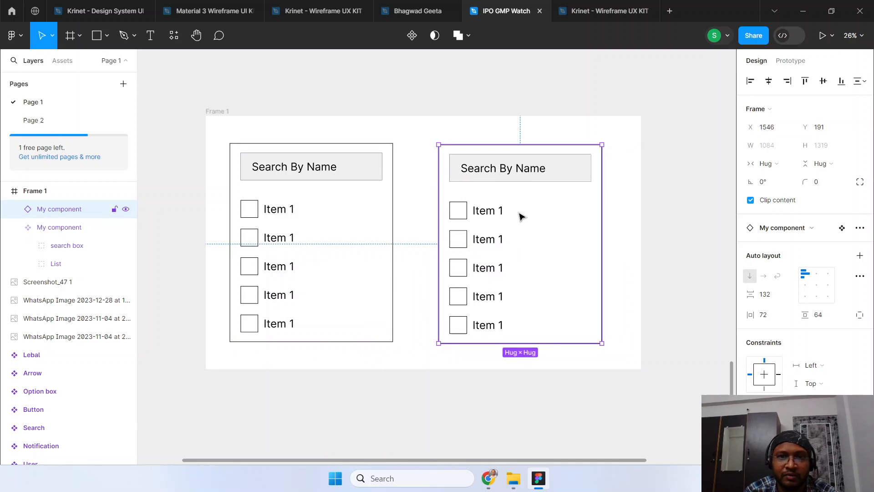
click(665, 251)
click(493, 248)
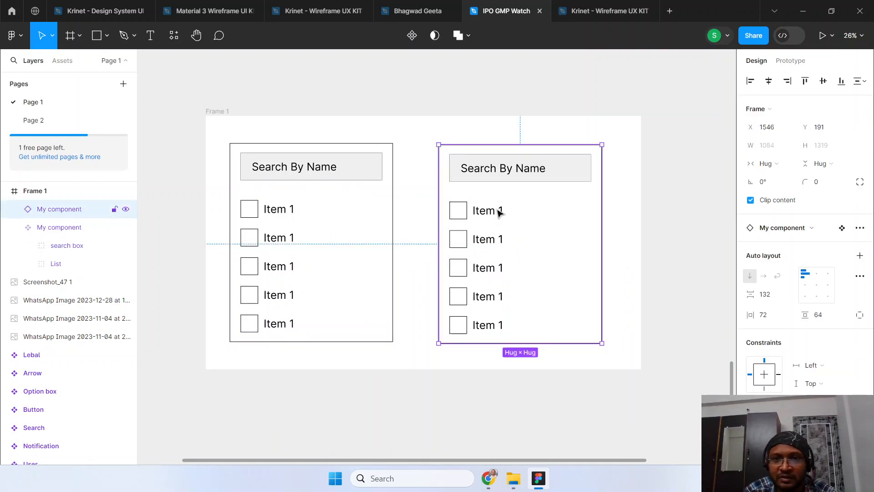
- Toggle the visibility of the instance's search box layer off and on, leaving it shown
click(501, 177)
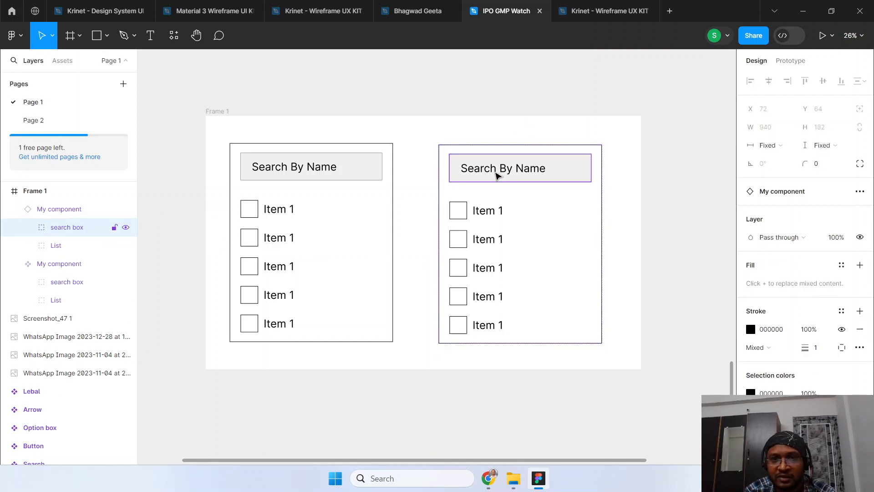
click(125, 228)
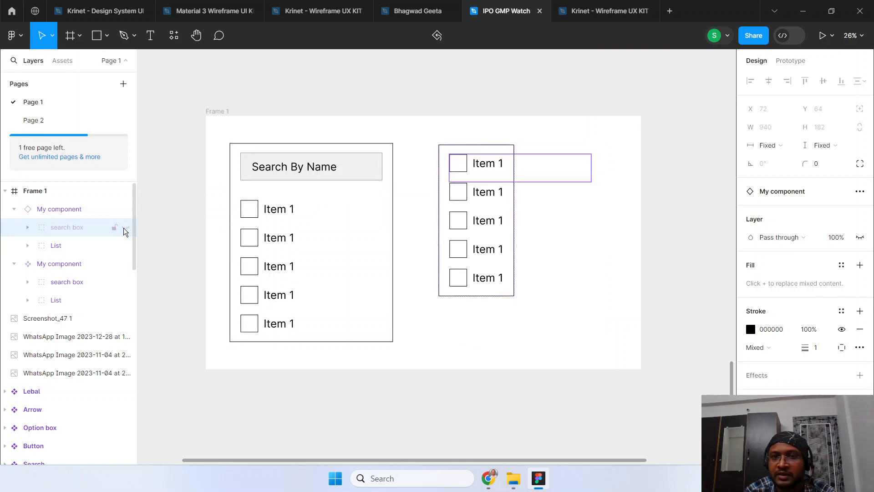
click(123, 229)
click(124, 229)
click(125, 229)
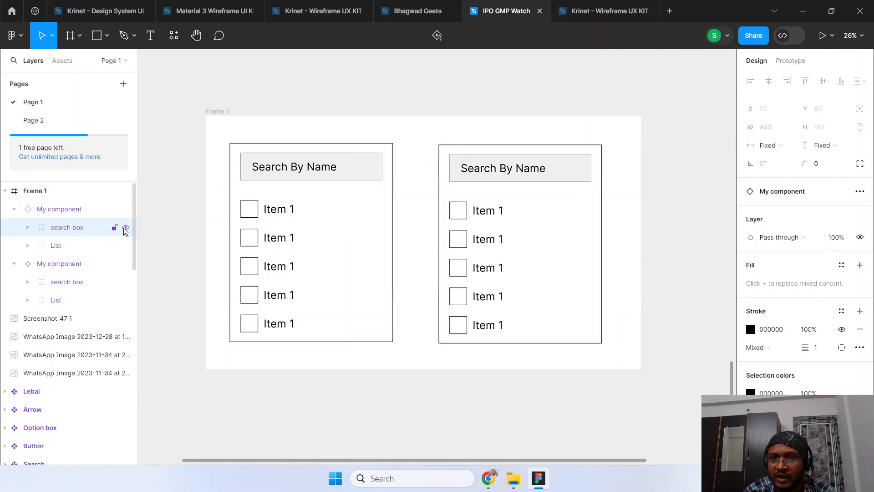
click(124, 229)
click(124, 229)
click(124, 229)
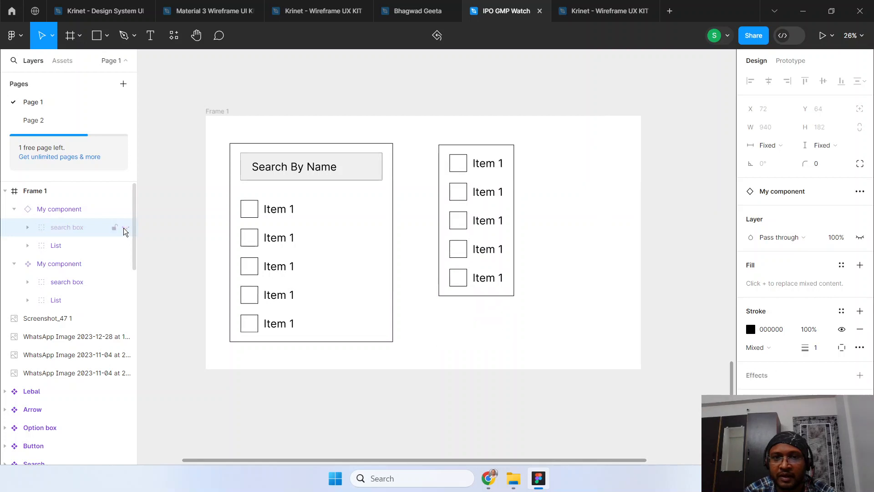
click(125, 229)
click(675, 203)
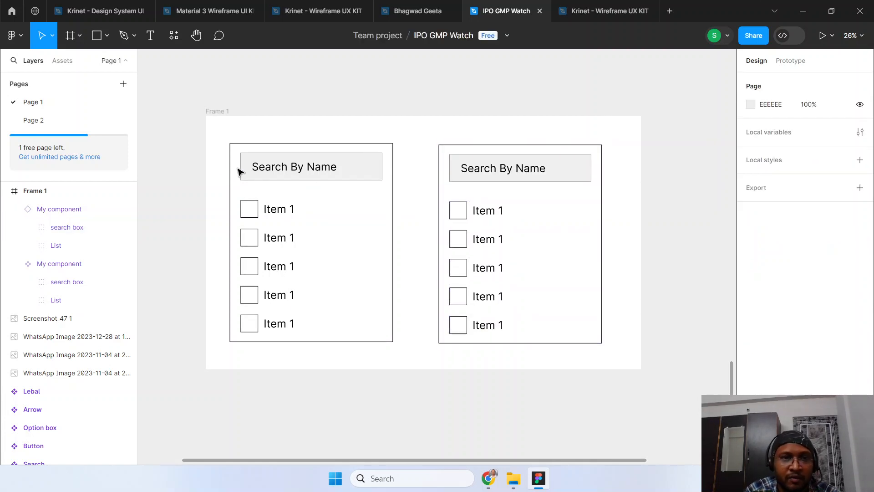
- Create a component property named Show search with the value True for the visibility of the main component's search box
click(243, 167)
click(243, 168)
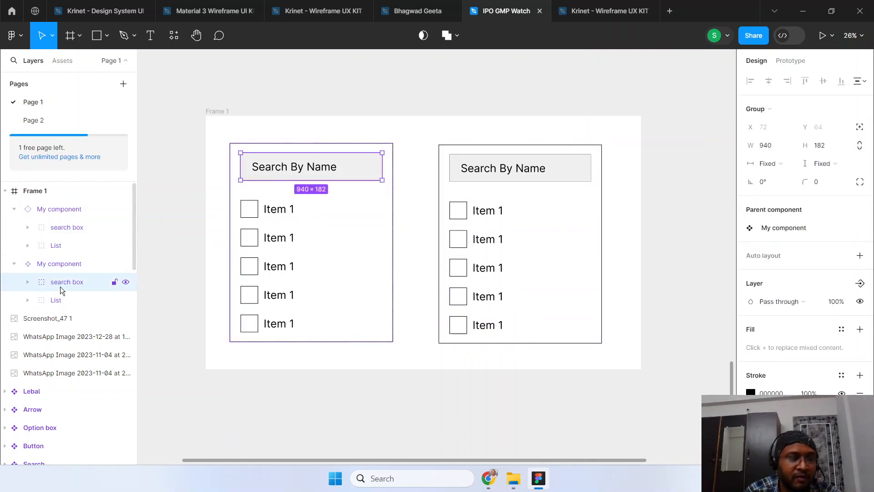
click(861, 285)
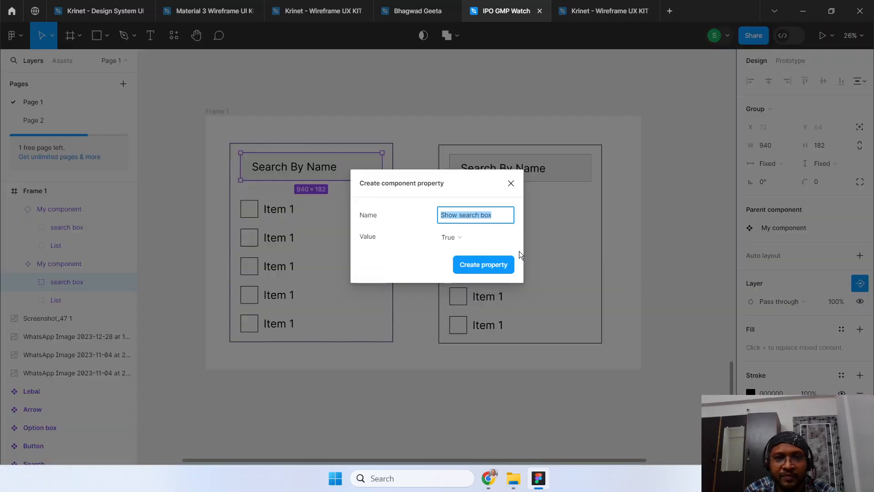
text(Sho)
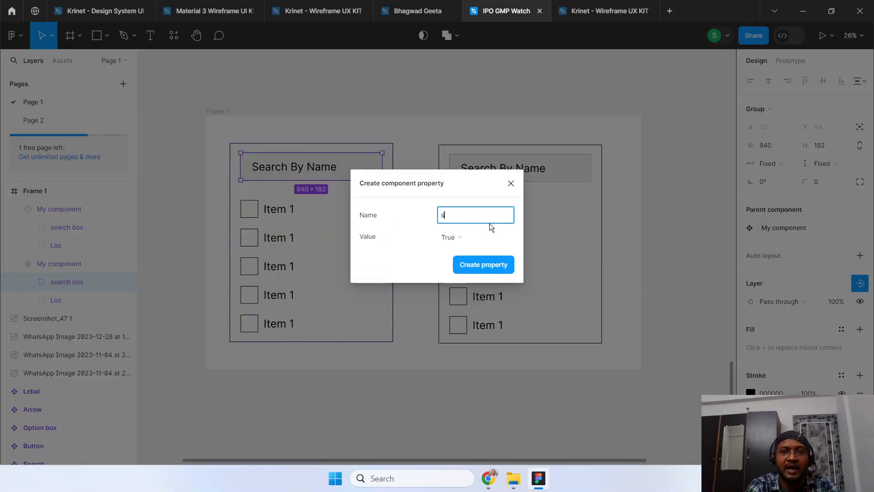
text(w)
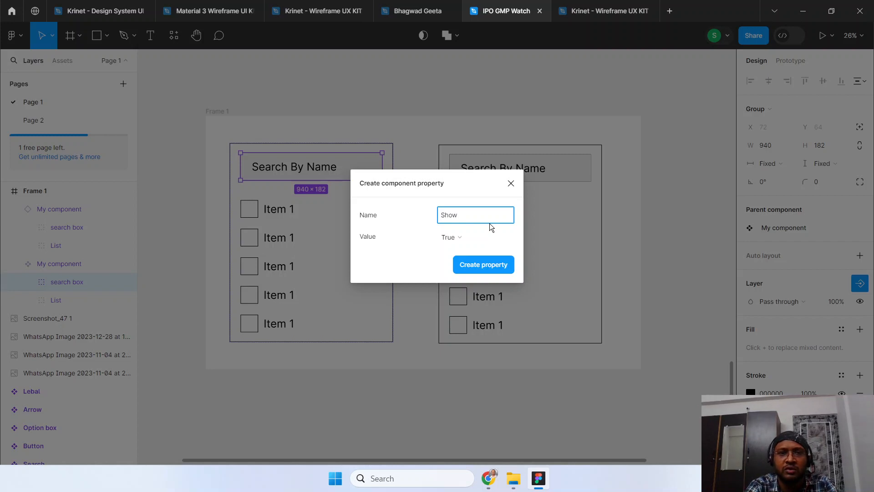
text( search)
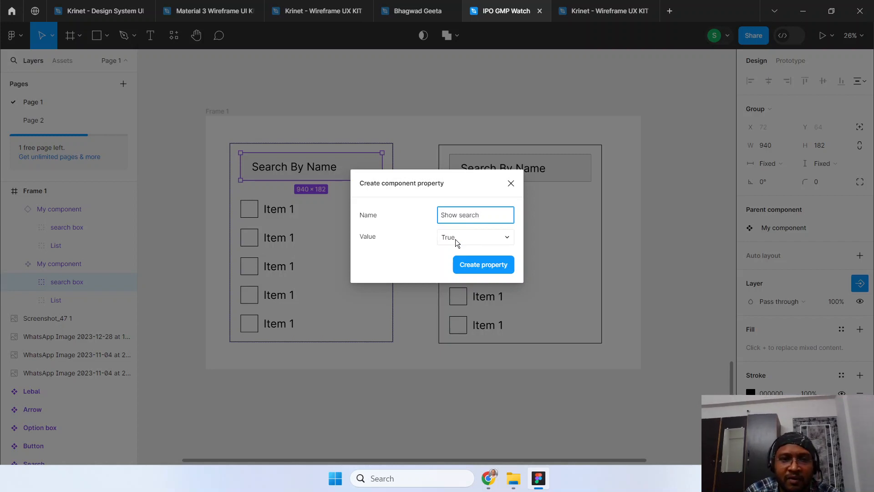
click(476, 269)
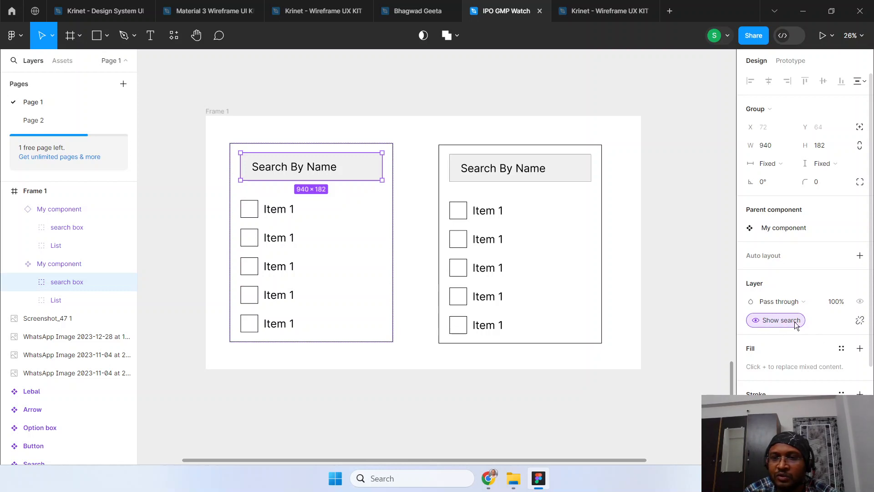
- Toggle the Show search property of the My component instance several times, leaving it off so its search box is hidden
click(477, 237)
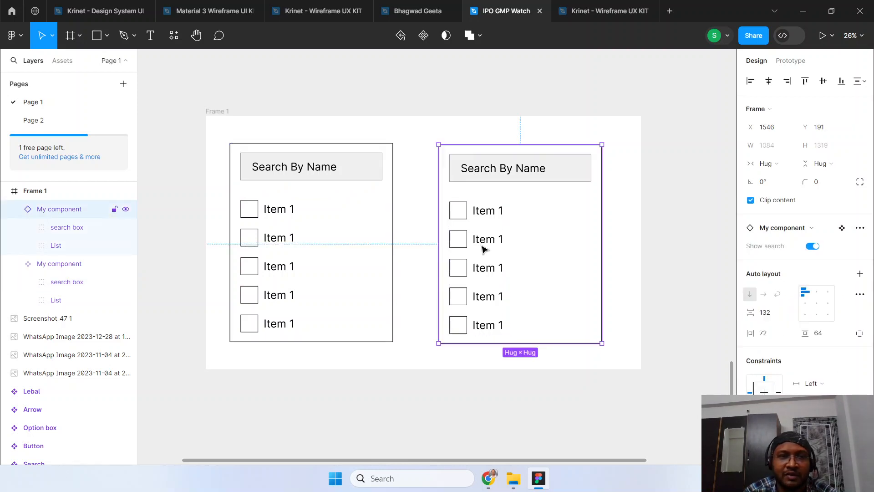
click(811, 248)
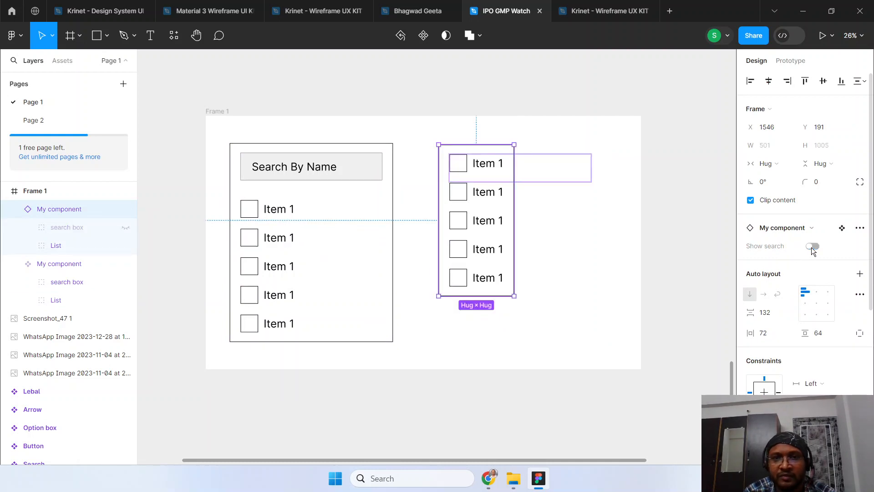
click(700, 289)
click(479, 251)
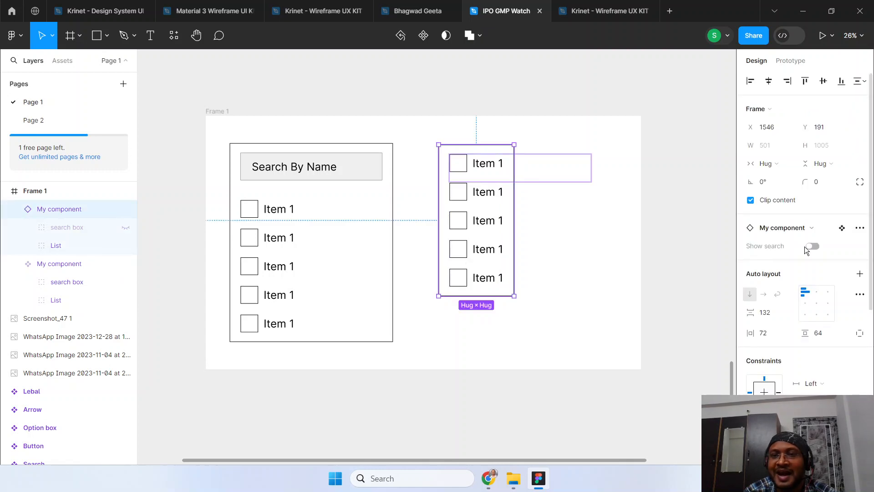
click(815, 246)
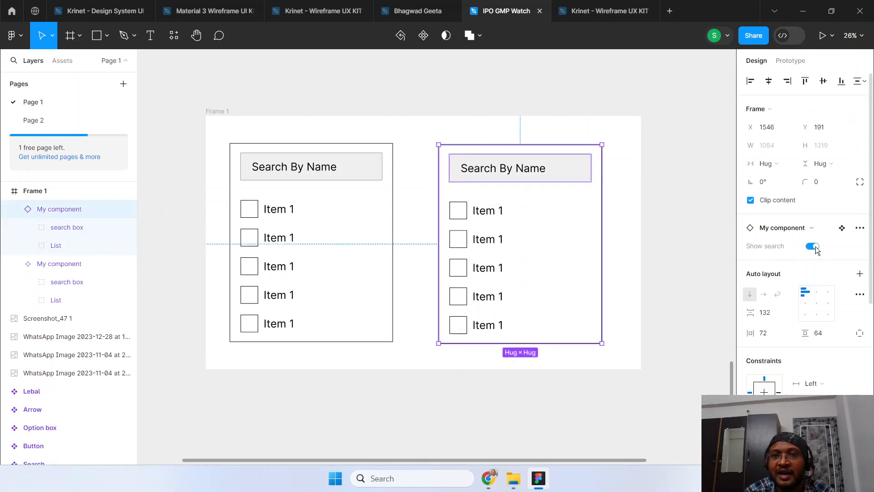
click(815, 247)
click(816, 247)
click(815, 247)
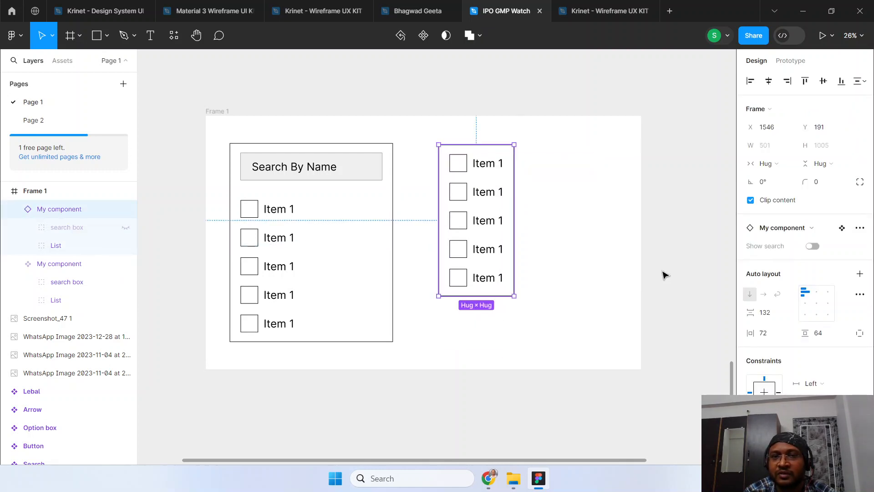
click(663, 274)
click(447, 257)
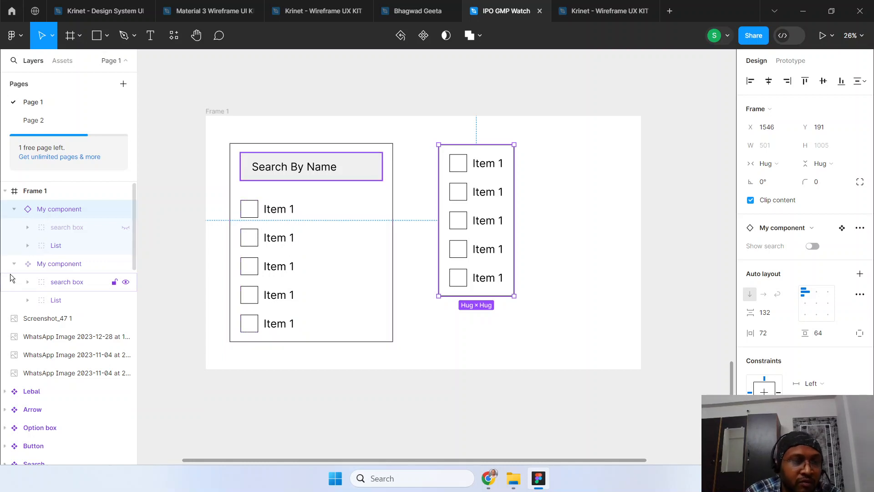
- Change the main My component's horizontal resizing from hug contents to fixed width
click(44, 263)
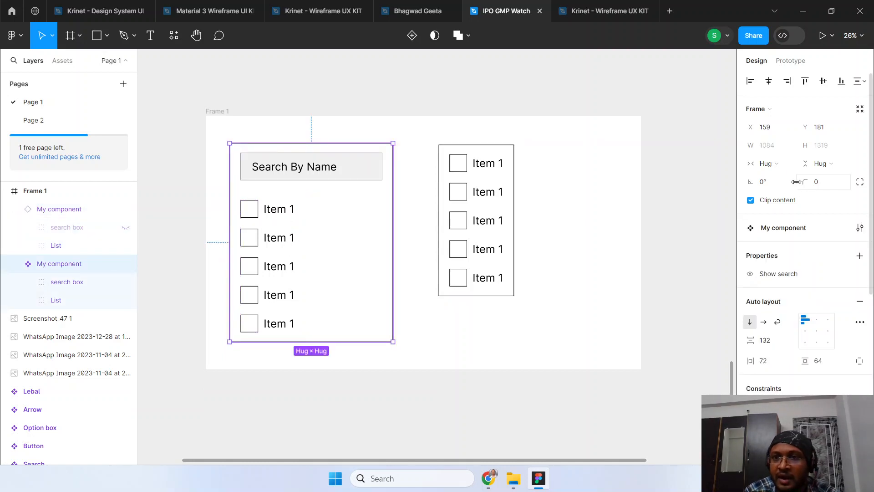
click(781, 164)
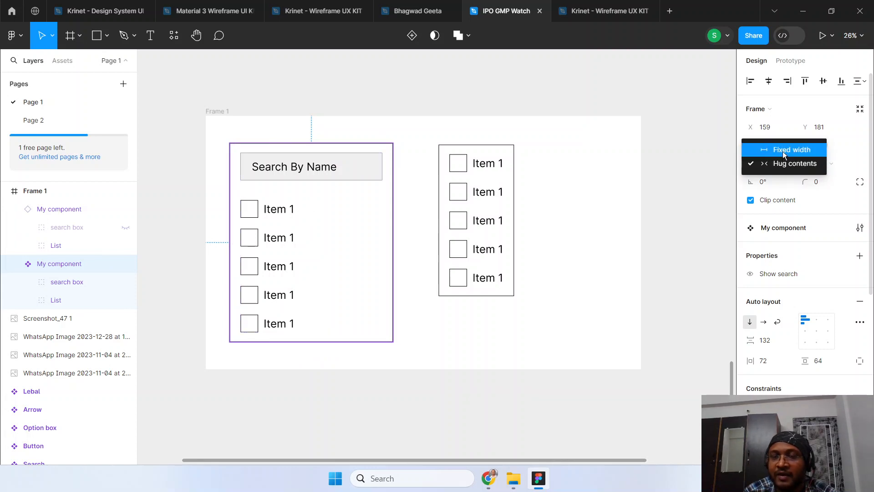
click(783, 150)
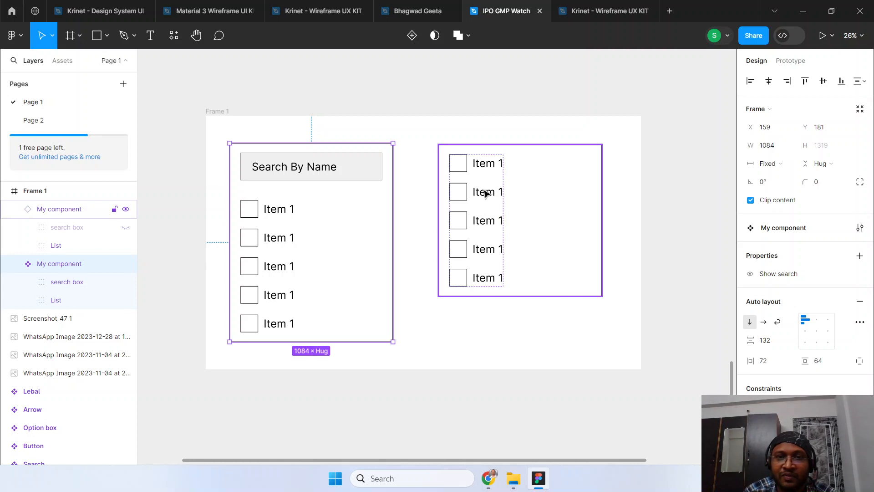
- Test the fixed-width instance by switching its Show search property on and back off
click(478, 219)
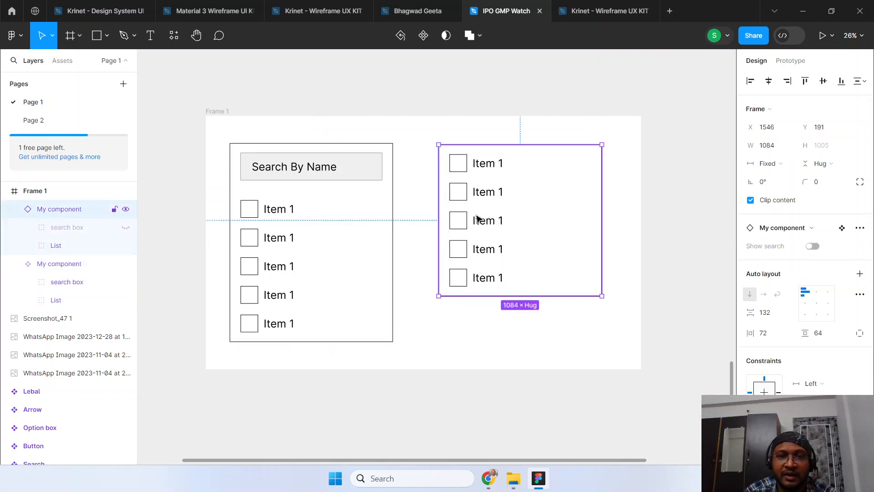
click(701, 275)
click(468, 238)
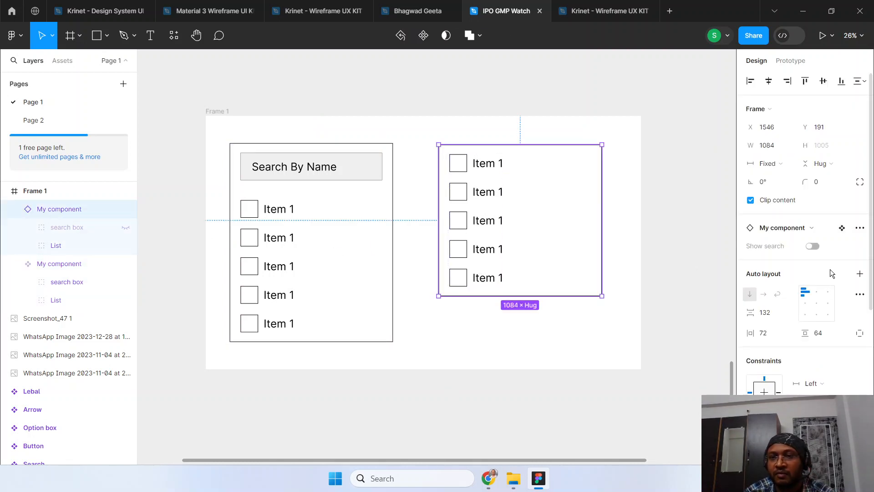
click(813, 246)
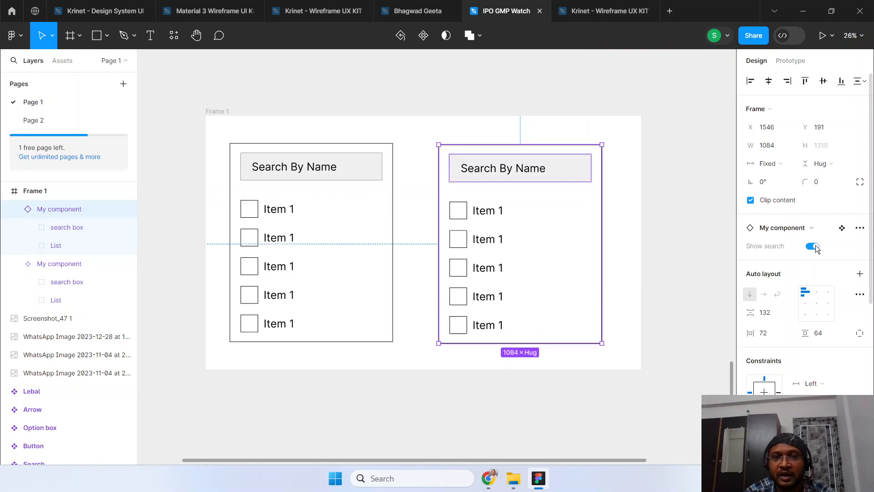
click(686, 273)
click(511, 273)
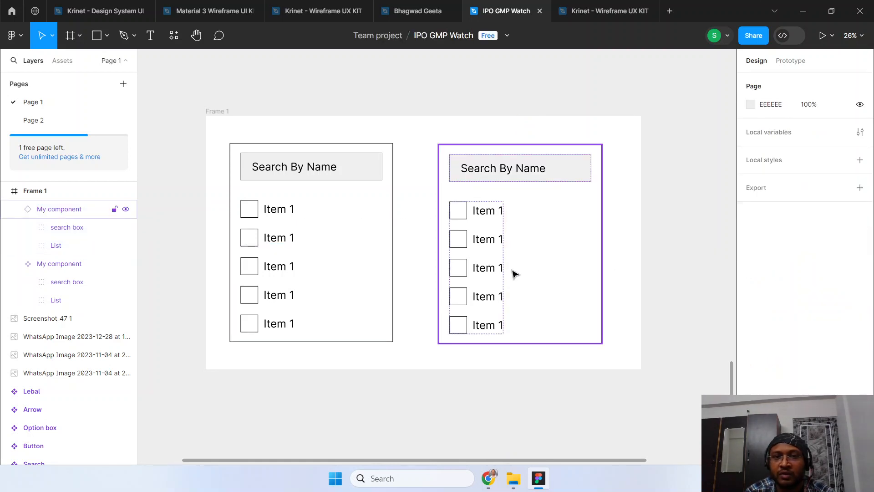
click(812, 247)
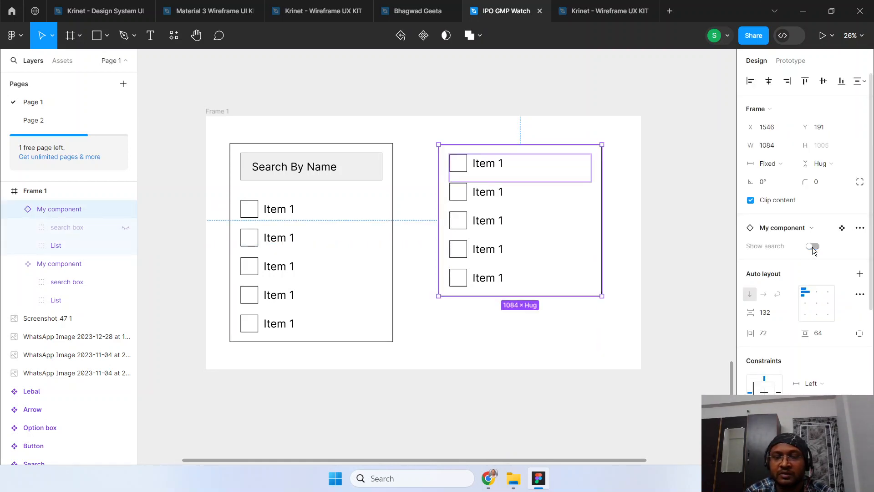
click(684, 272)
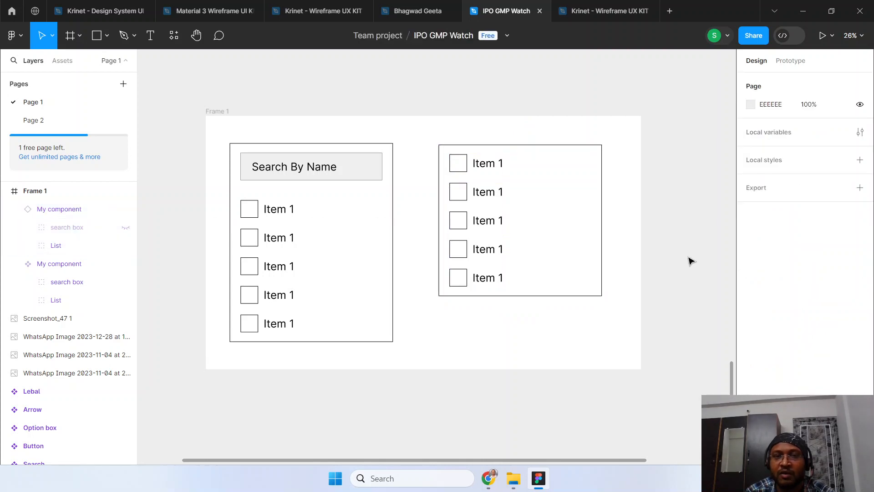